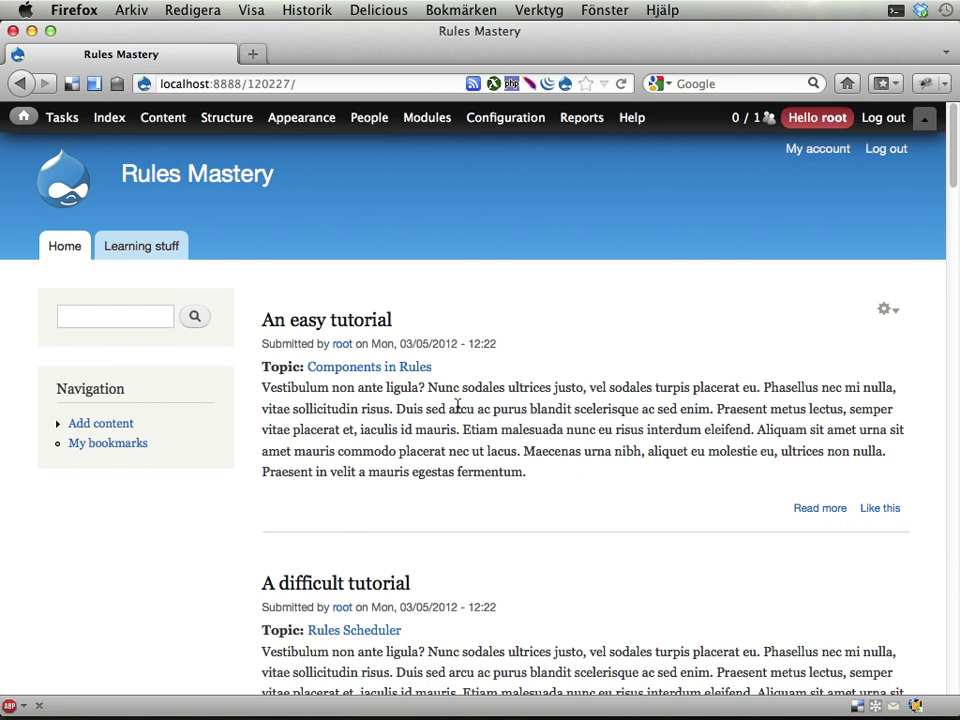
- Open the site's user administration list in a new browser tab
mouse_move(368, 119)
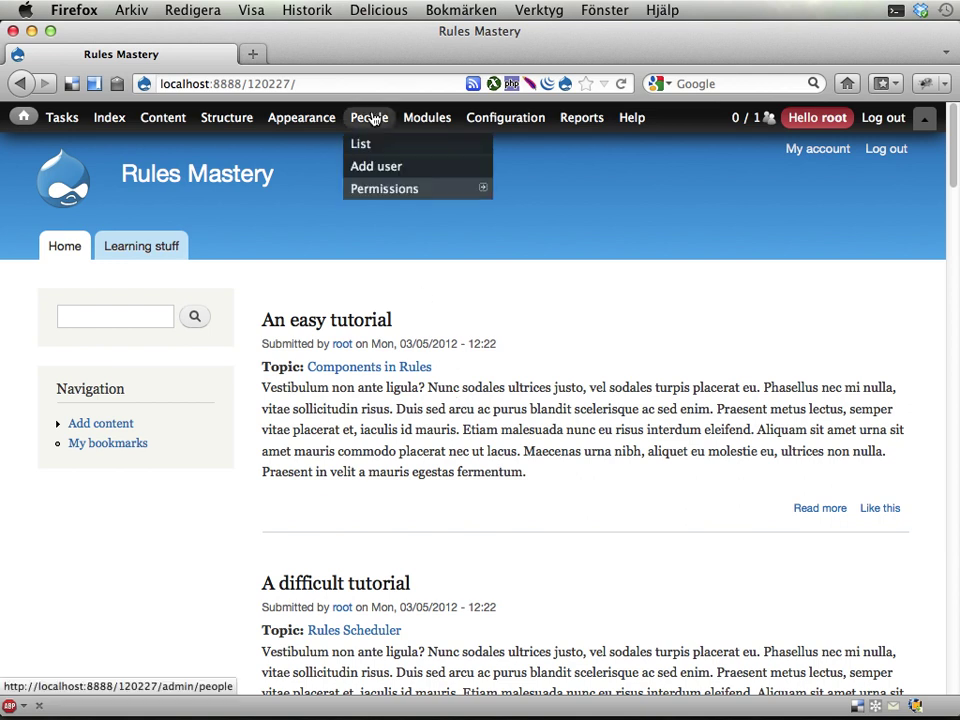
mouse_move(372, 188)
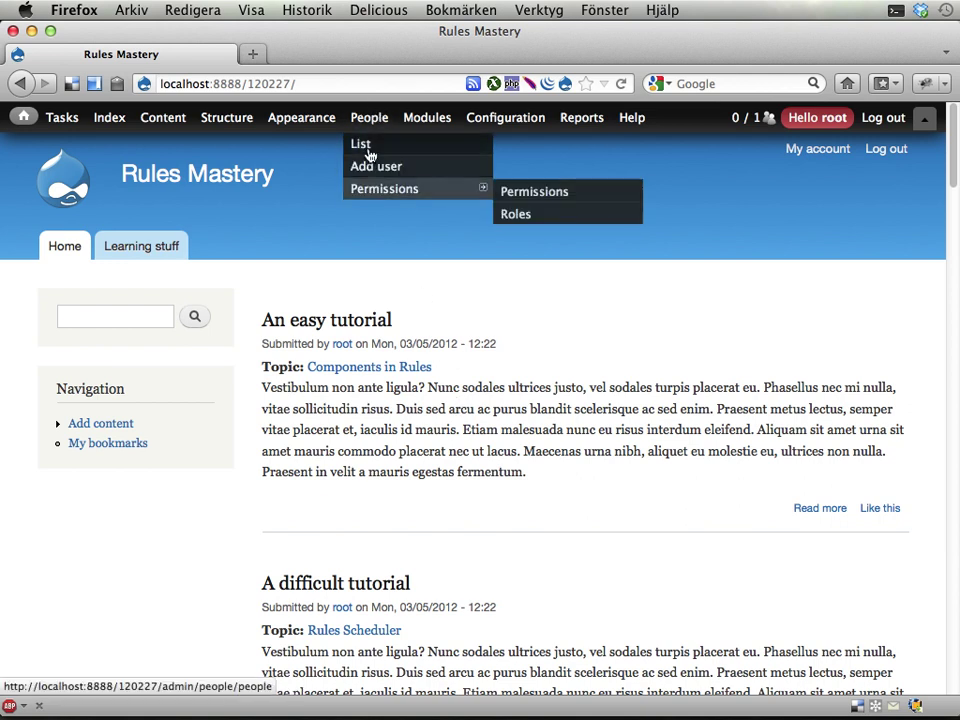
click(360, 143)
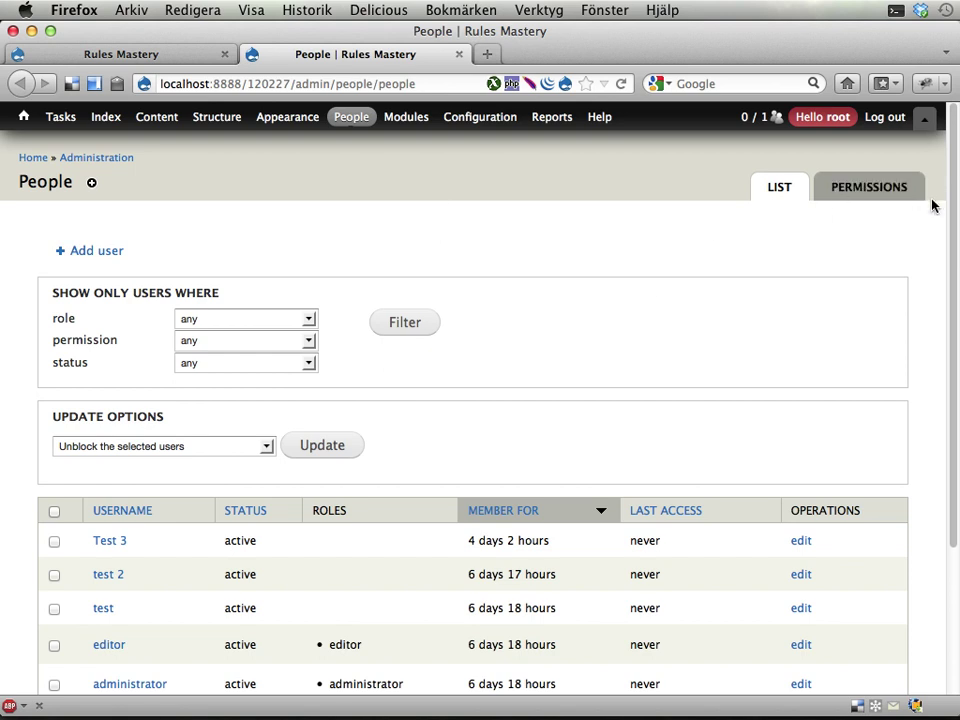
click(54, 541)
click(54, 576)
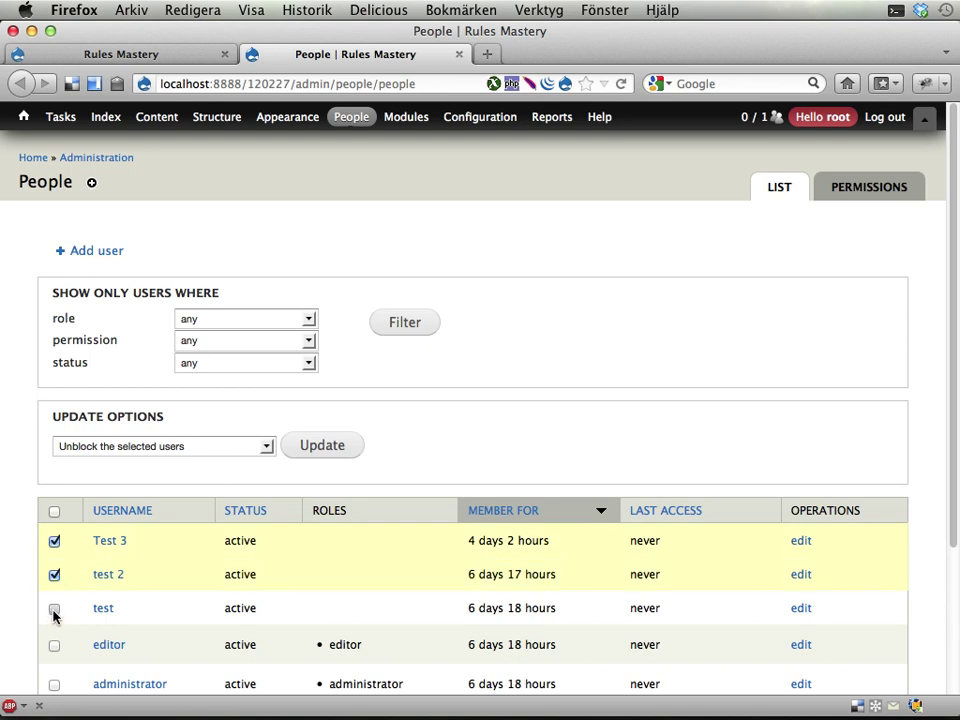
click(54, 608)
click(54, 575)
click(54, 541)
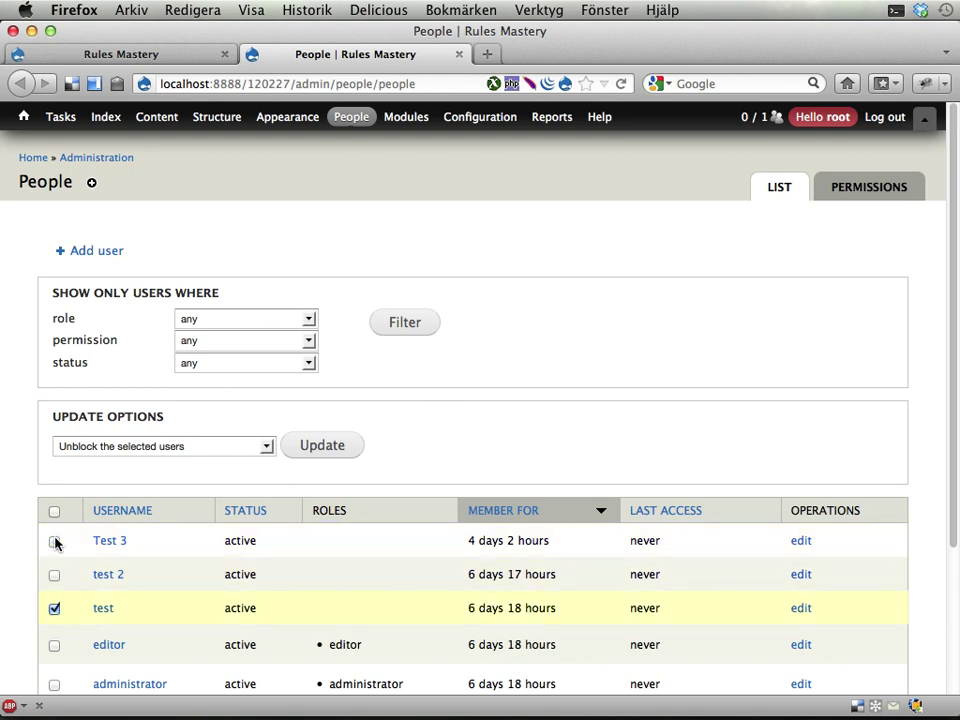
click(54, 608)
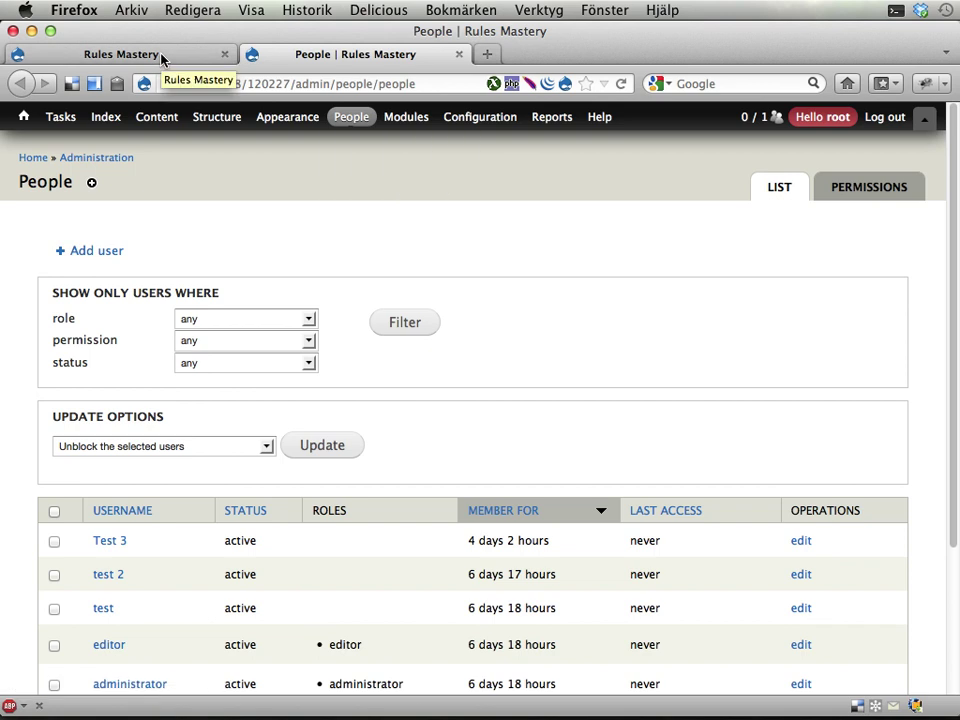
- Start a new view in a separate browser tab and name it "Drupal points"
mouse_move(216, 120)
mouse_move(222, 276)
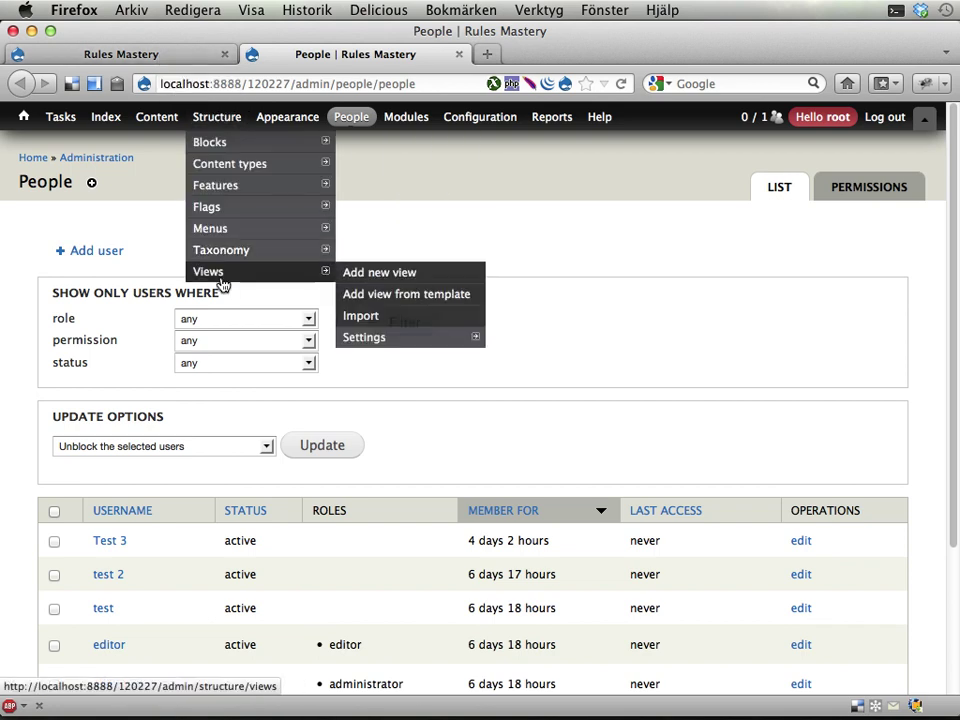
middle_click(383, 276)
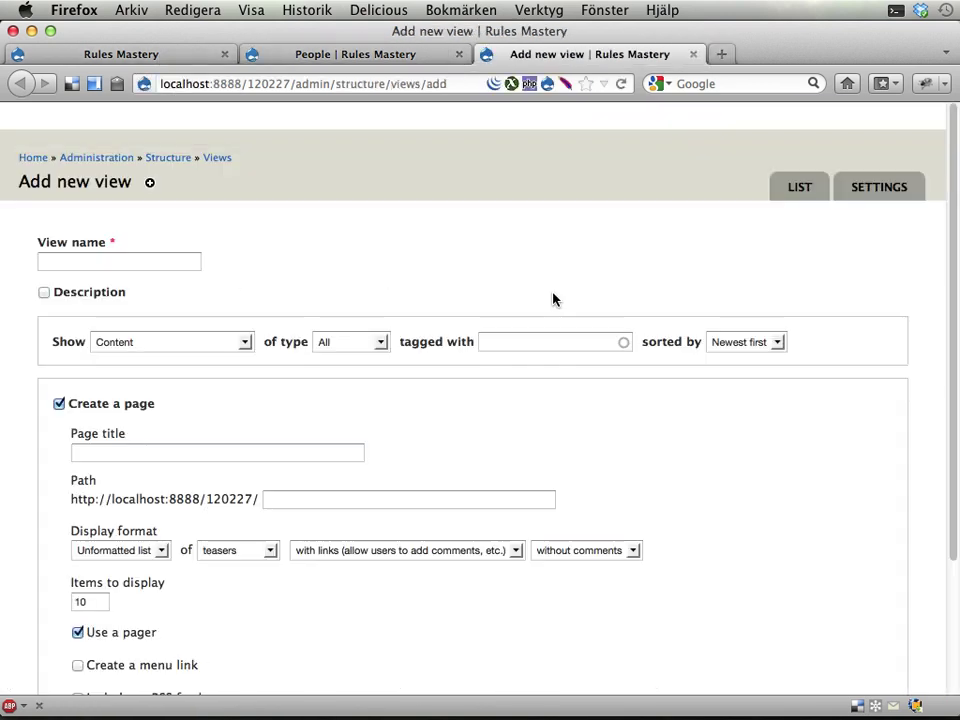
click(95, 264)
text(Drupal poi)
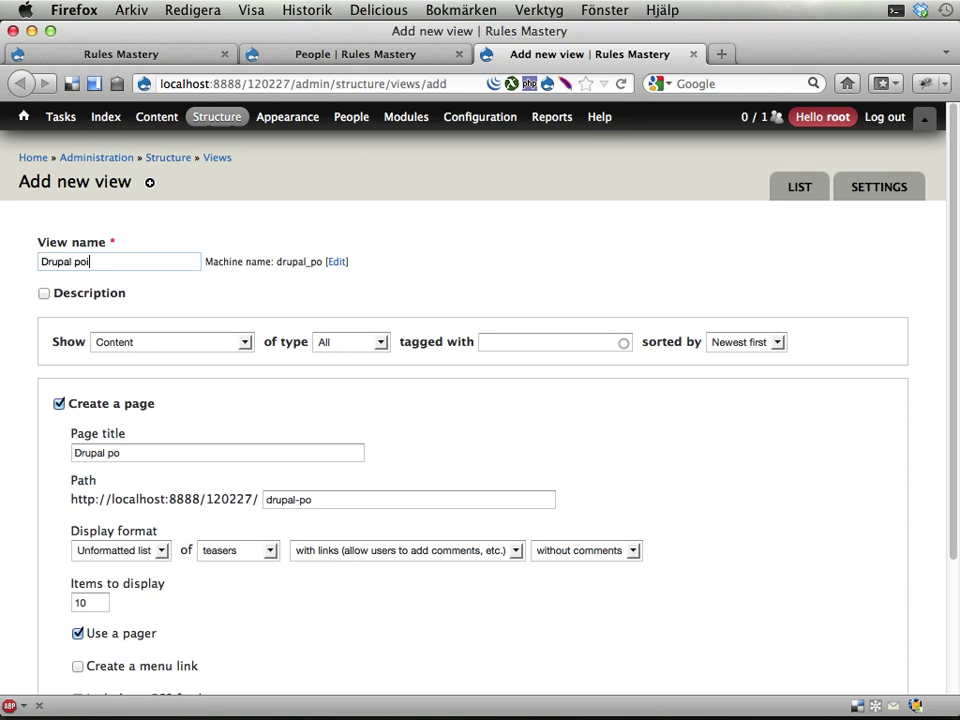
text(nts)
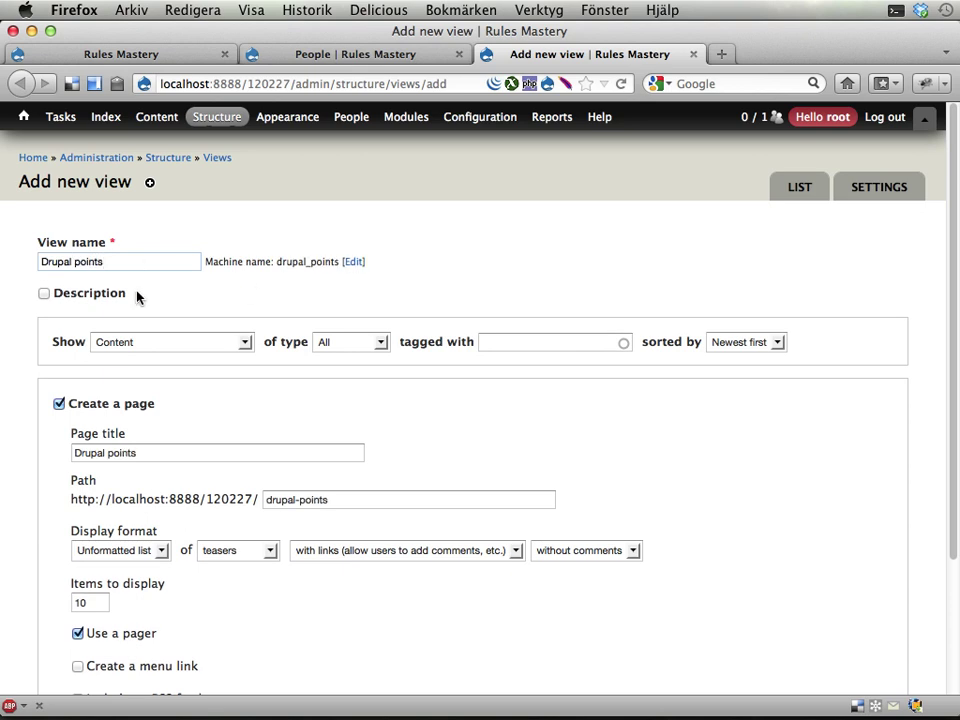
- Enable the view's description and enter "Administrative view for handling Drupal points for users."
click(44, 293)
click(96, 319)
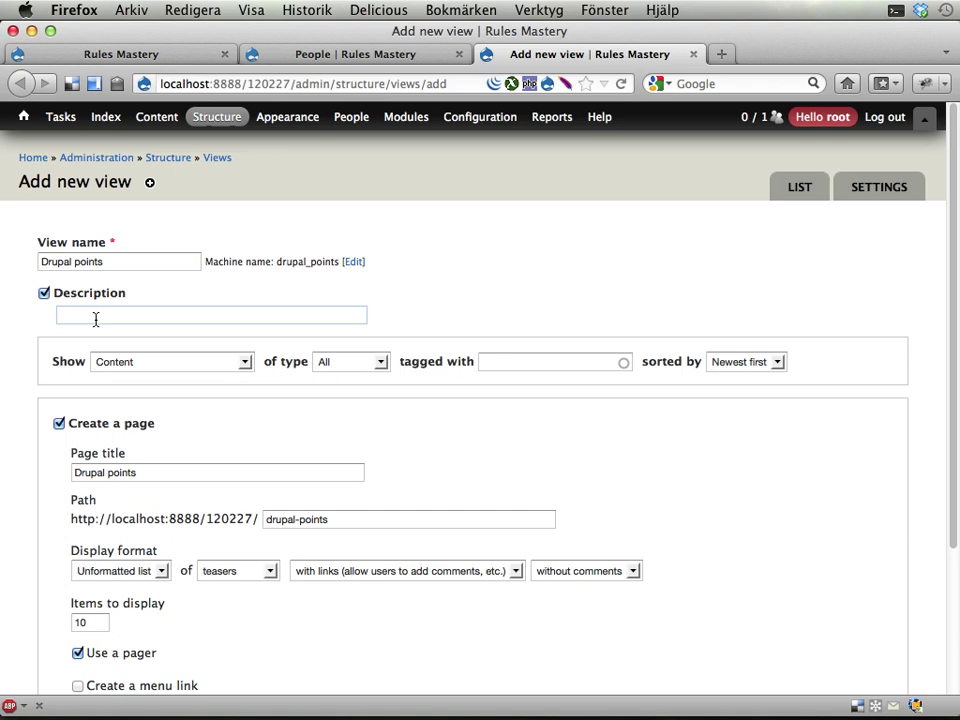
text(Administrative view for handling user o)
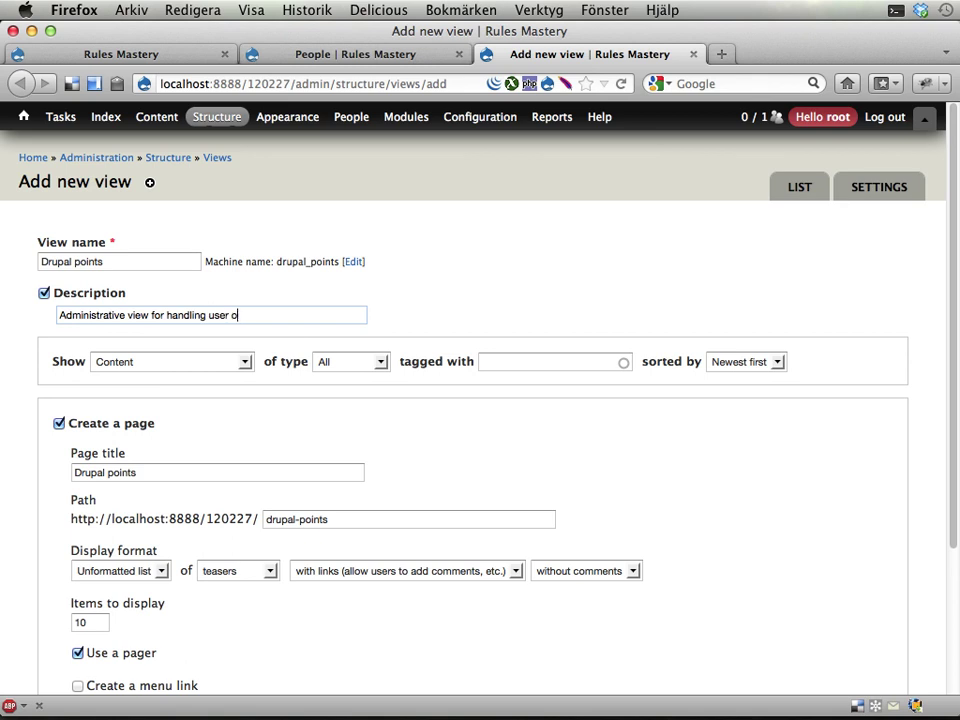
text(in)
key(BackSpace)
key(BackSpace)
key(BackSpace)
text(points for)
double_click(219, 315)
text(Drupal points for users.)
- Set the view to show users and leave them unsorted
click(129, 363)
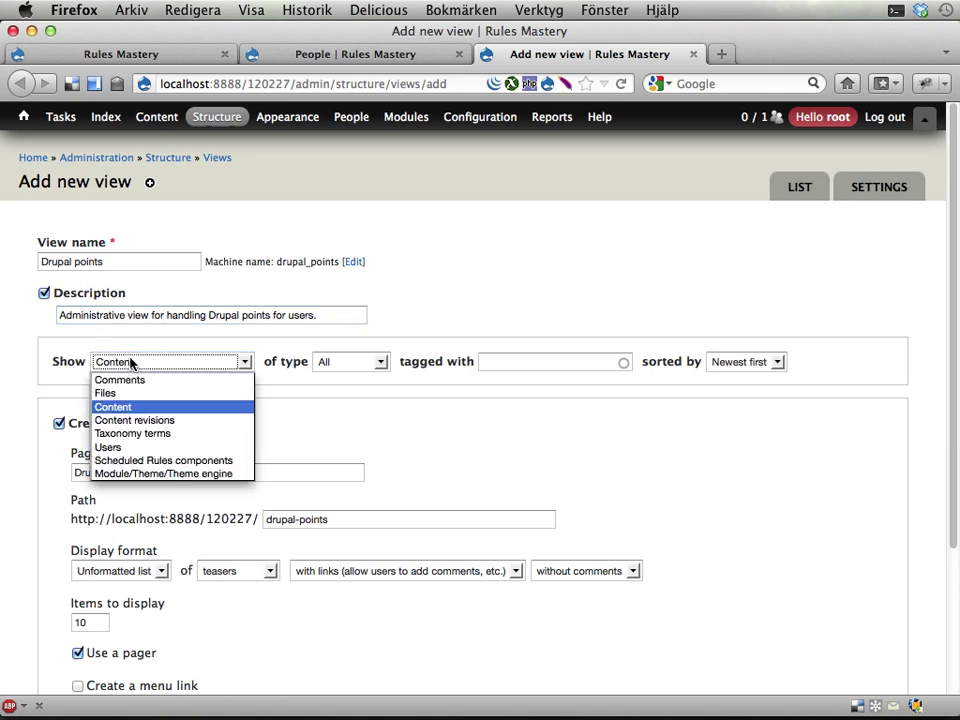
click(118, 448)
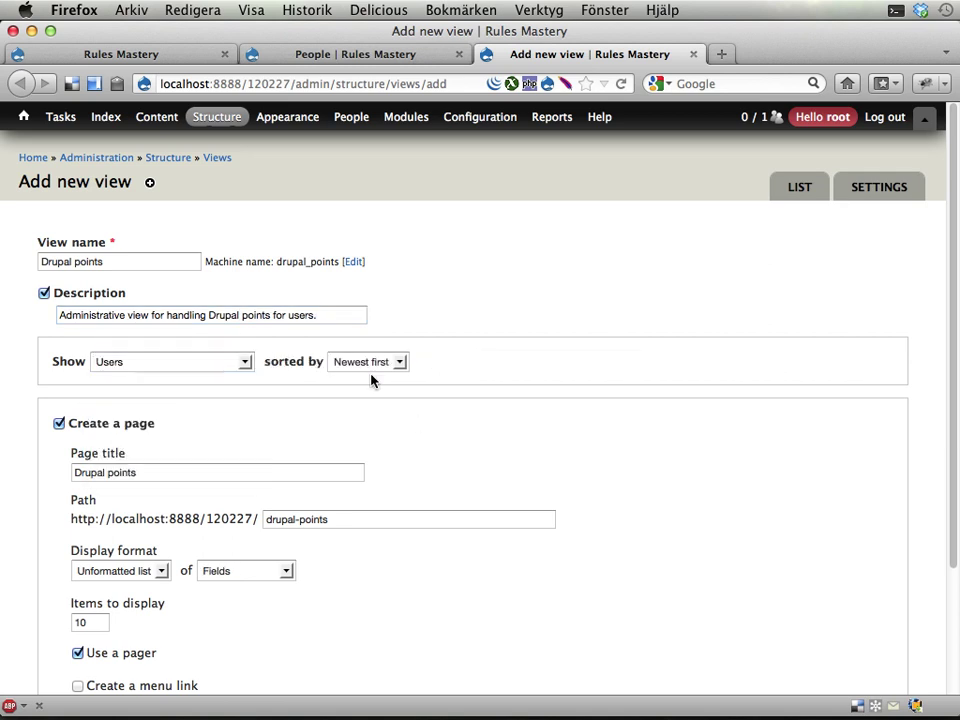
click(382, 364)
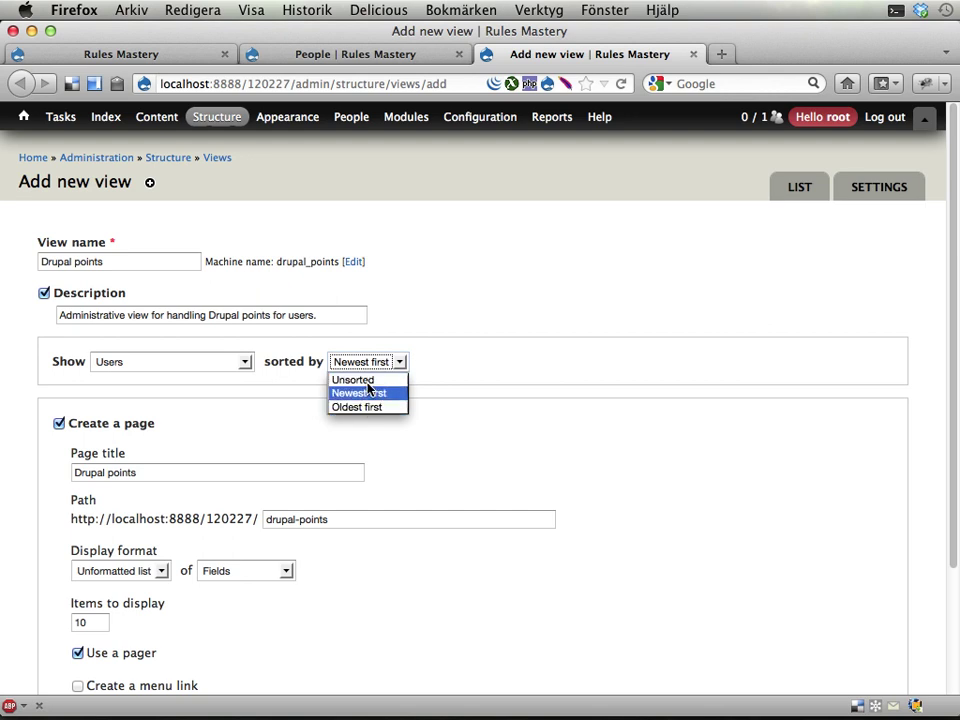
click(368, 380)
- Set the view page's path to admin/people/drupalpoints
scroll(550, 407, down, 3)
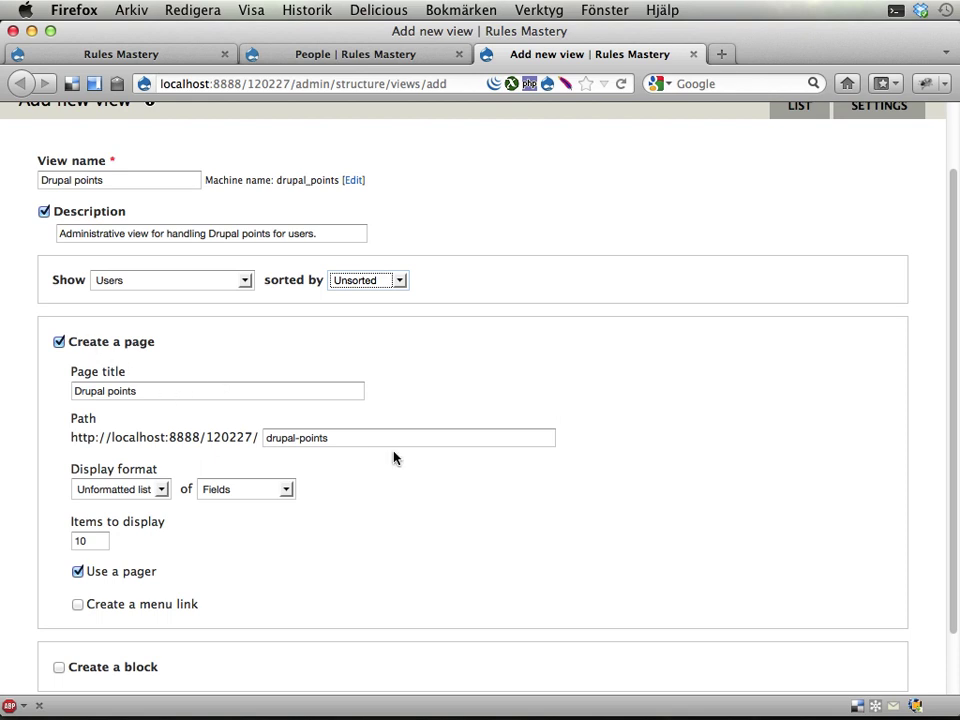
drag(386, 437, 193, 426)
scroll(326, 303, up, 1)
scroll(322, 298, up, 1)
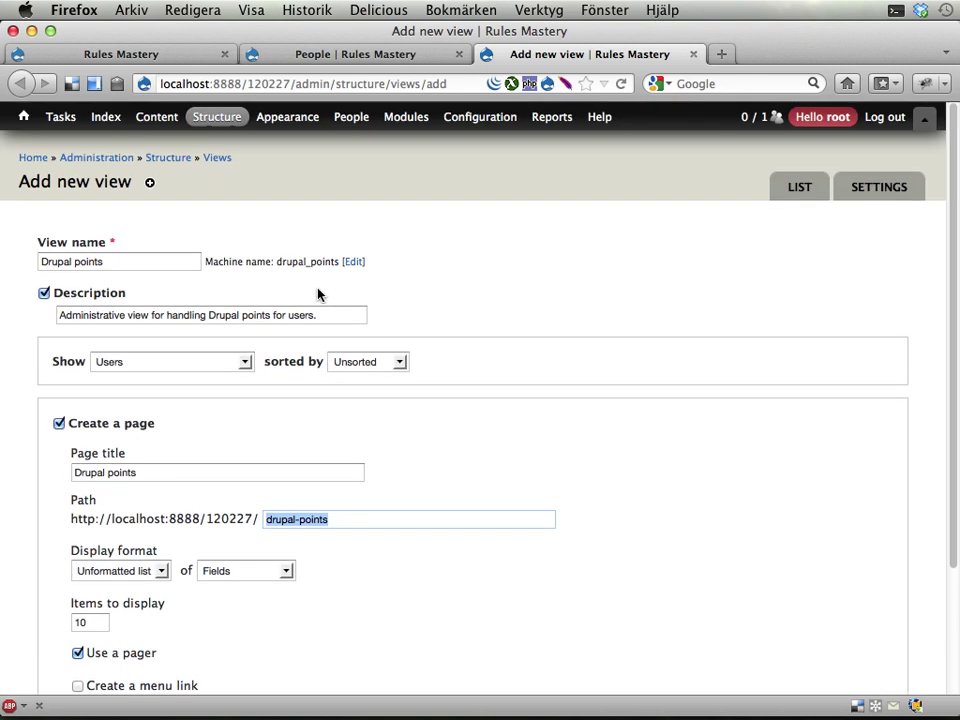
mouse_move(351, 117)
text(admin/people/drupalpoints)
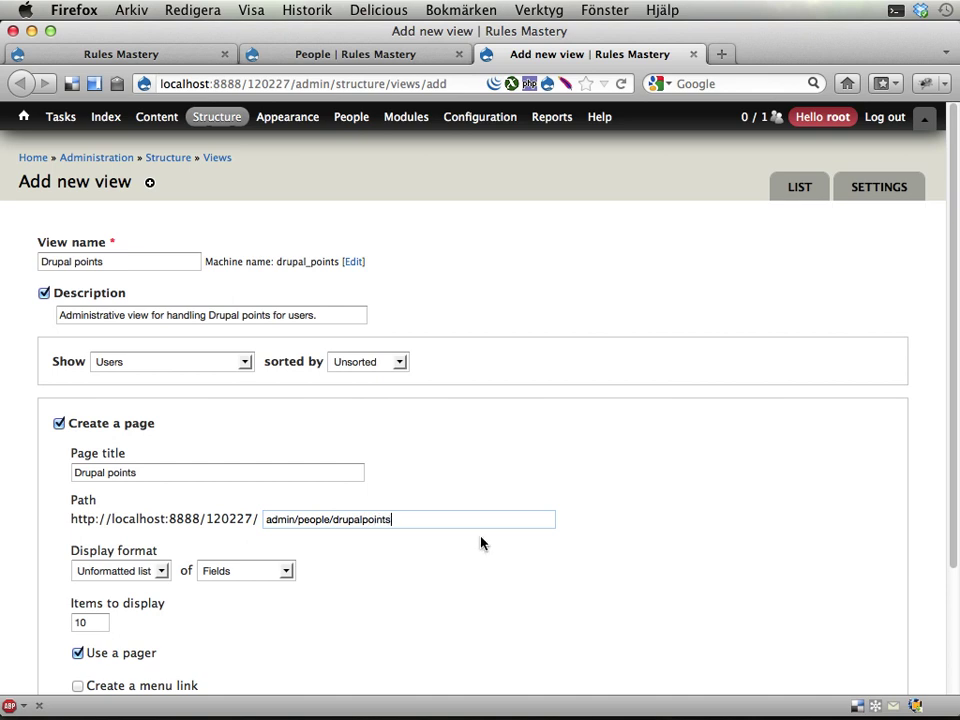
- Set the page's display format to a table of fields with 25 items to display
scroll(481, 543, down, 3)
click(137, 418)
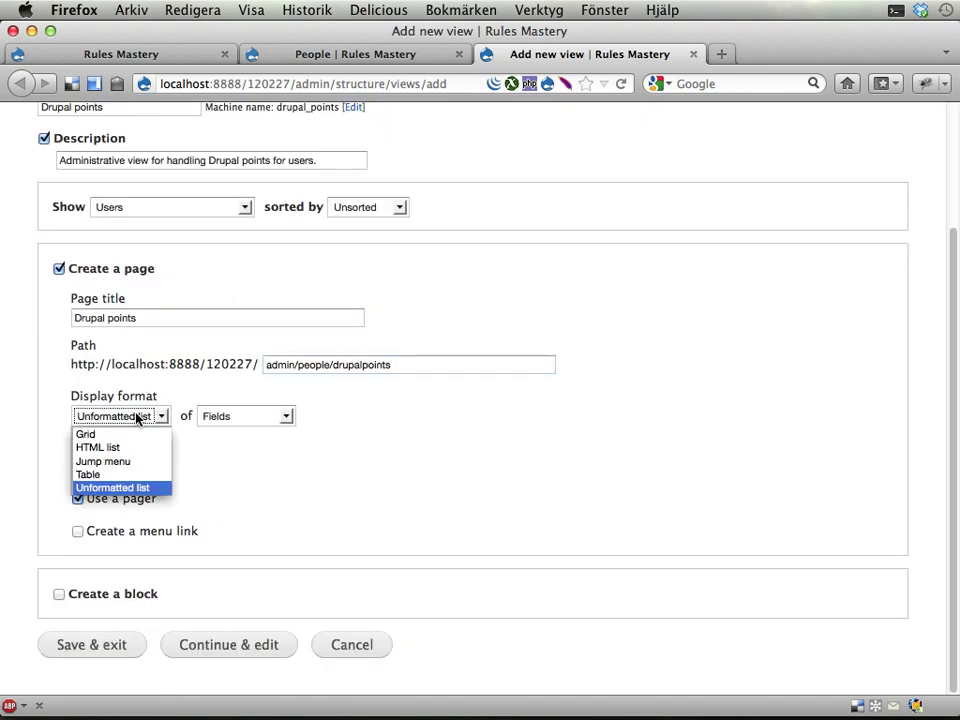
click(86, 475)
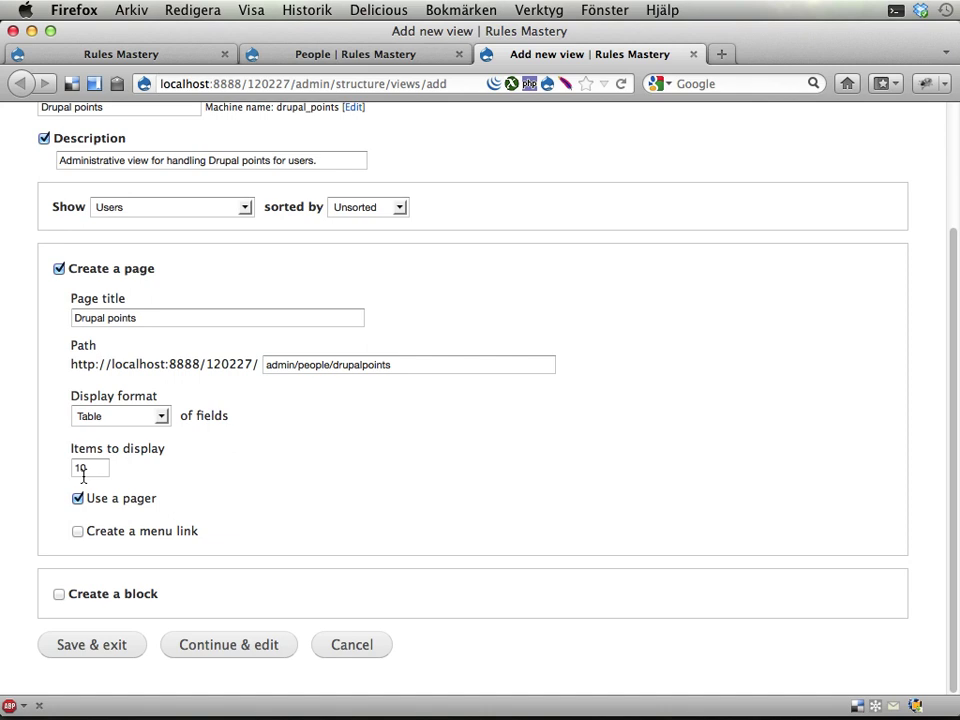
drag(94, 467, 28, 467)
text(25)
key(Escape)
- Finish the basic setup without creating a menu link and continue to the view's full editing page
drag(87, 532, 208, 535)
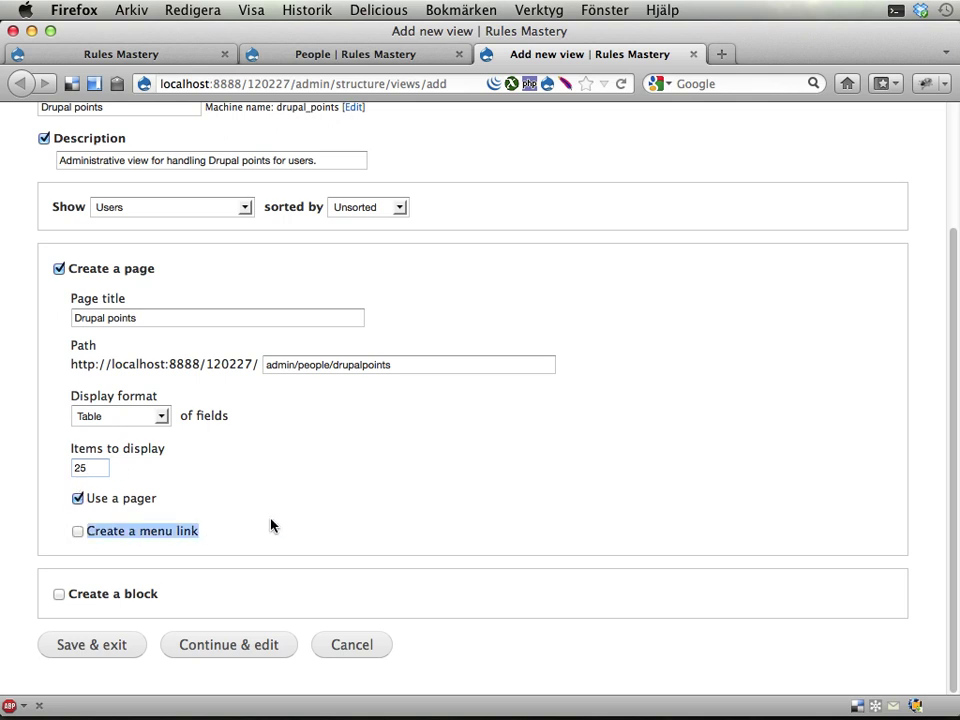
scroll(347, 499, up, 3)
scroll(347, 499, down, 3)
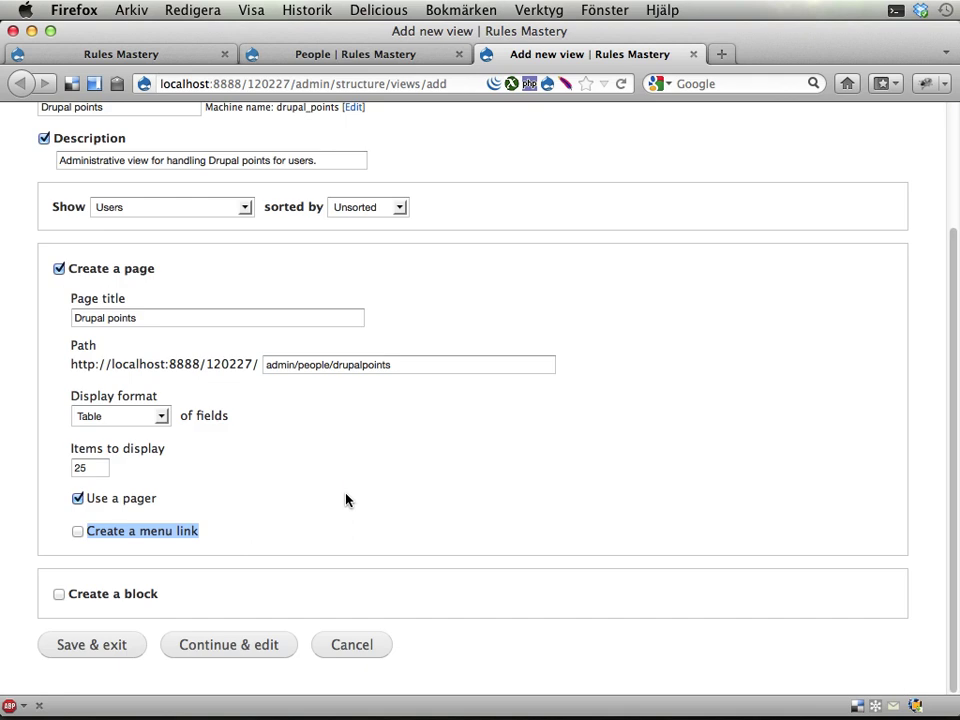
click(228, 643)
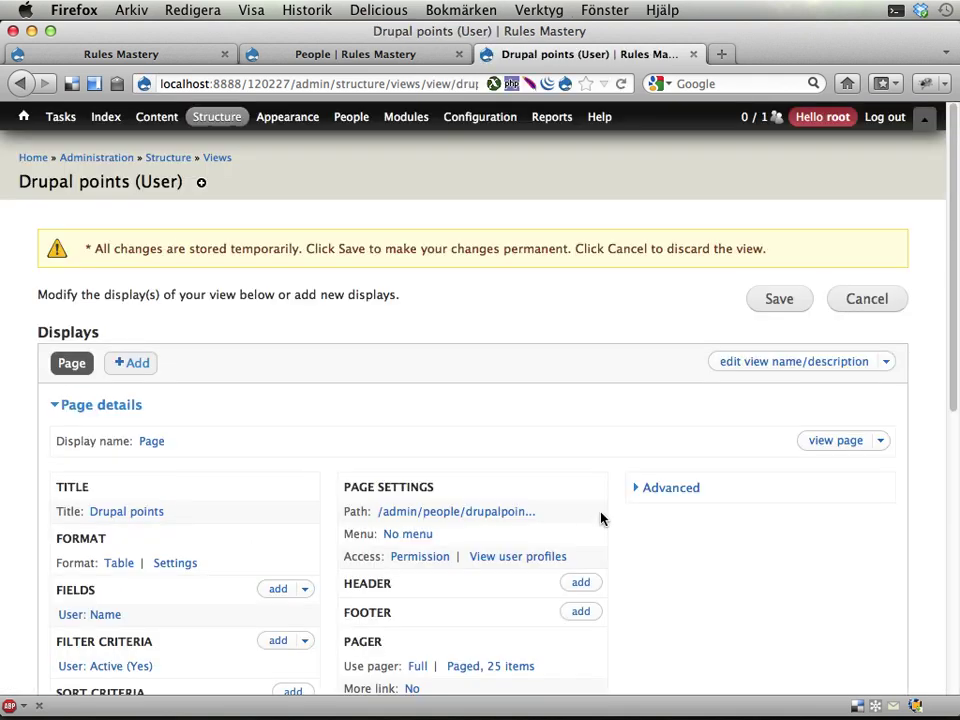
- Change the page's menu entry type to a menu tab titled "Drupal points"
scroll(600, 517, down, 2)
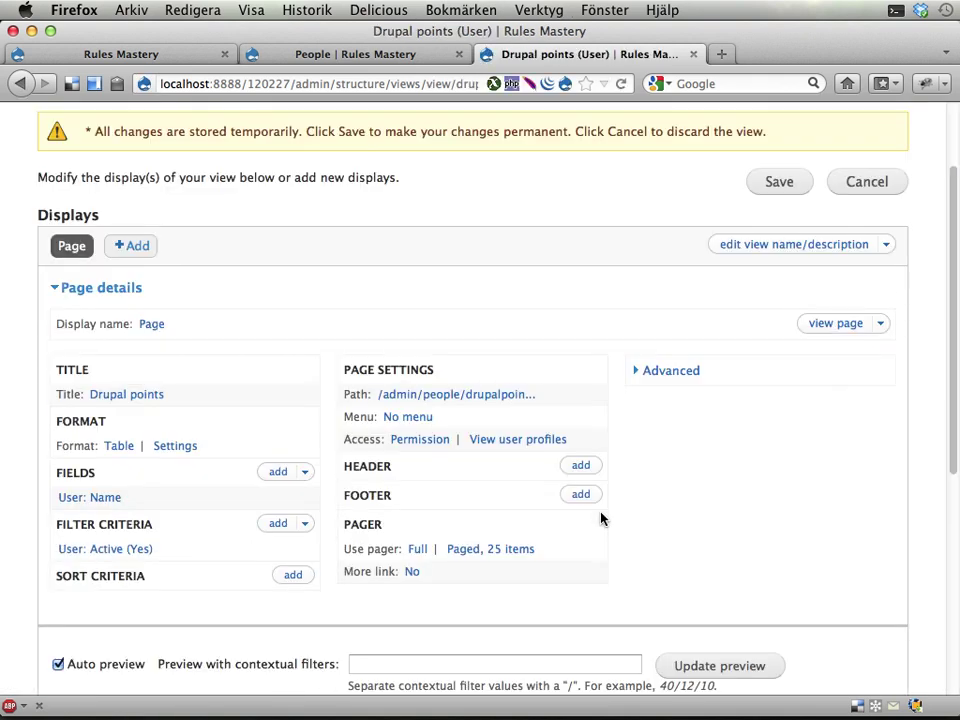
click(410, 417)
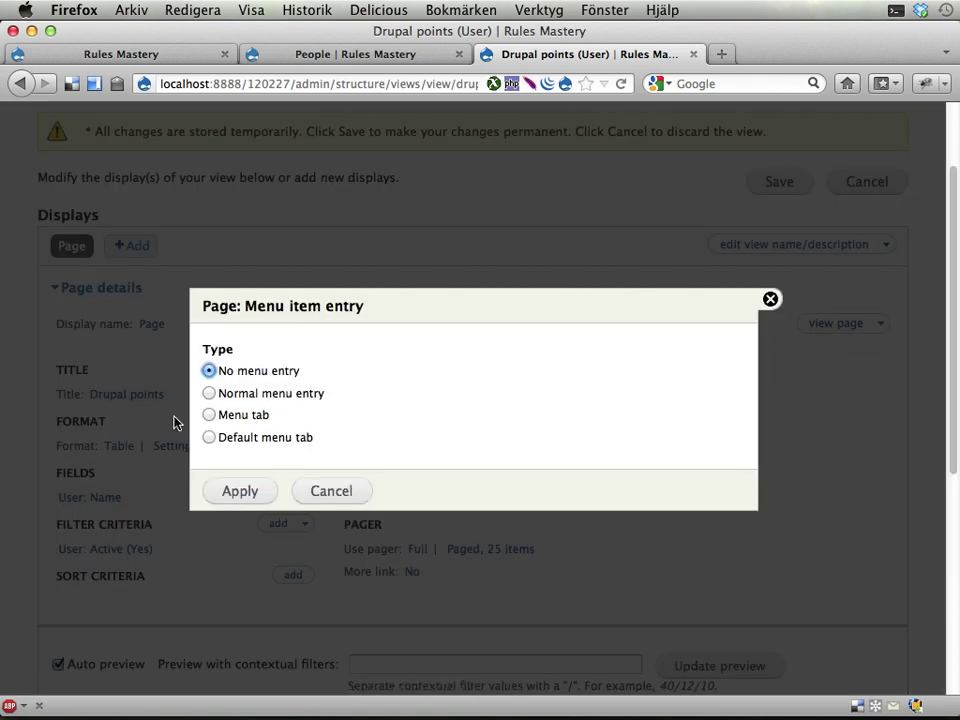
click(208, 415)
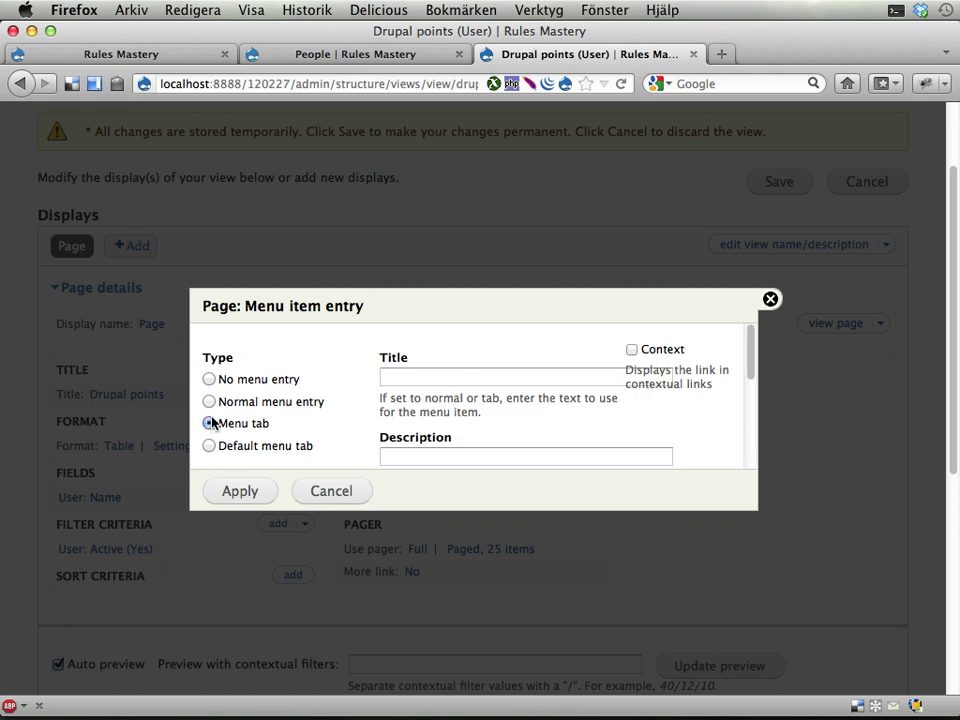
click(443, 379)
text(Drupal points)
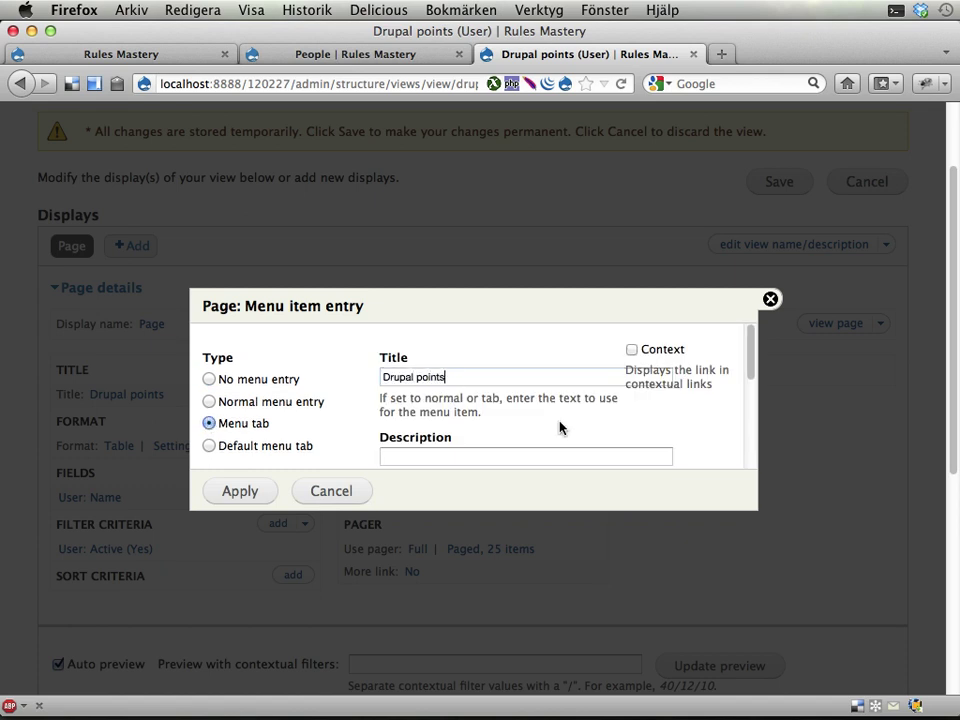
- Enter "Handle Drupal points for users" as the menu tab's description
scroll(561, 426, down, 2)
click(563, 392)
text(View)
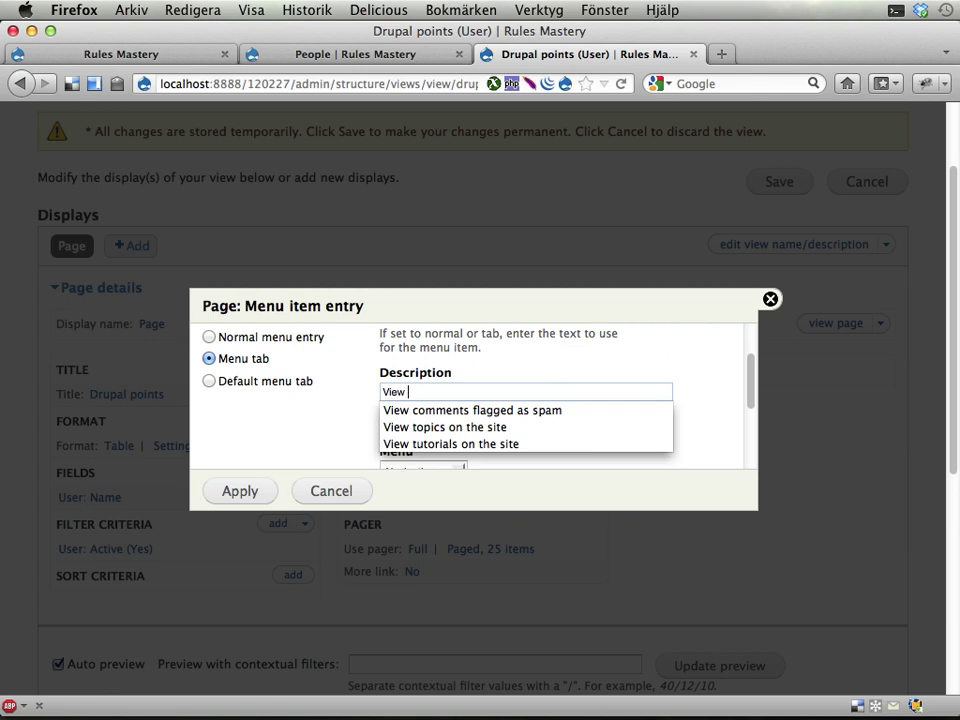
key(BackSpace)
key(BackSpace)
key(BackSpace)
key(BackSpace)
text(Handle )
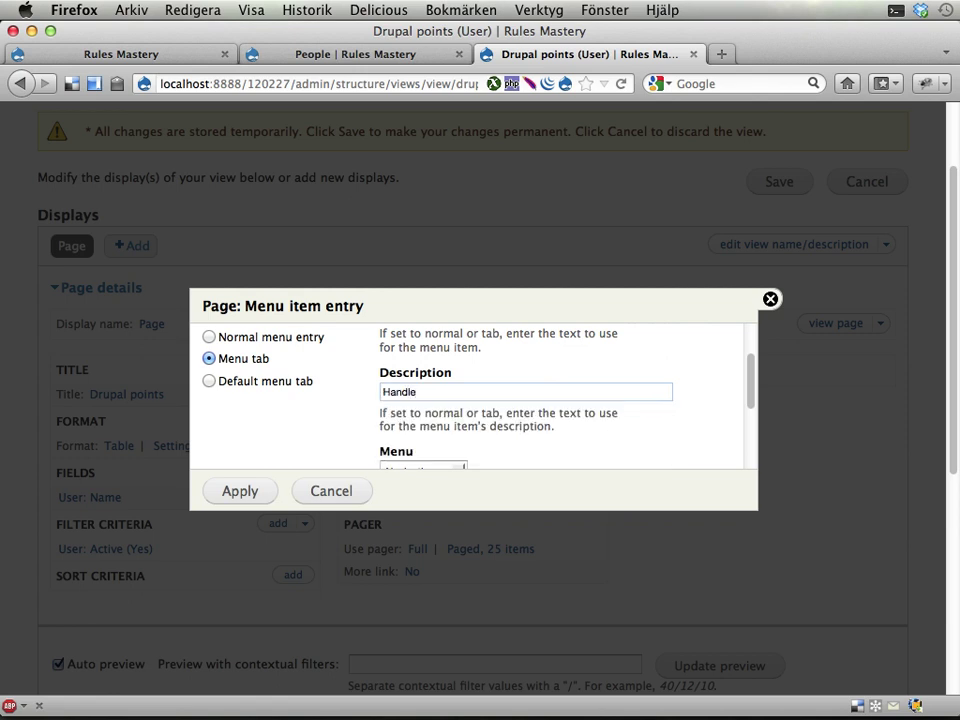
text(Drupal points for users)
- Place the menu tab in the Management menu with weight 5 and apply the menu settings
scroll(630, 409, down, 2)
click(456, 367)
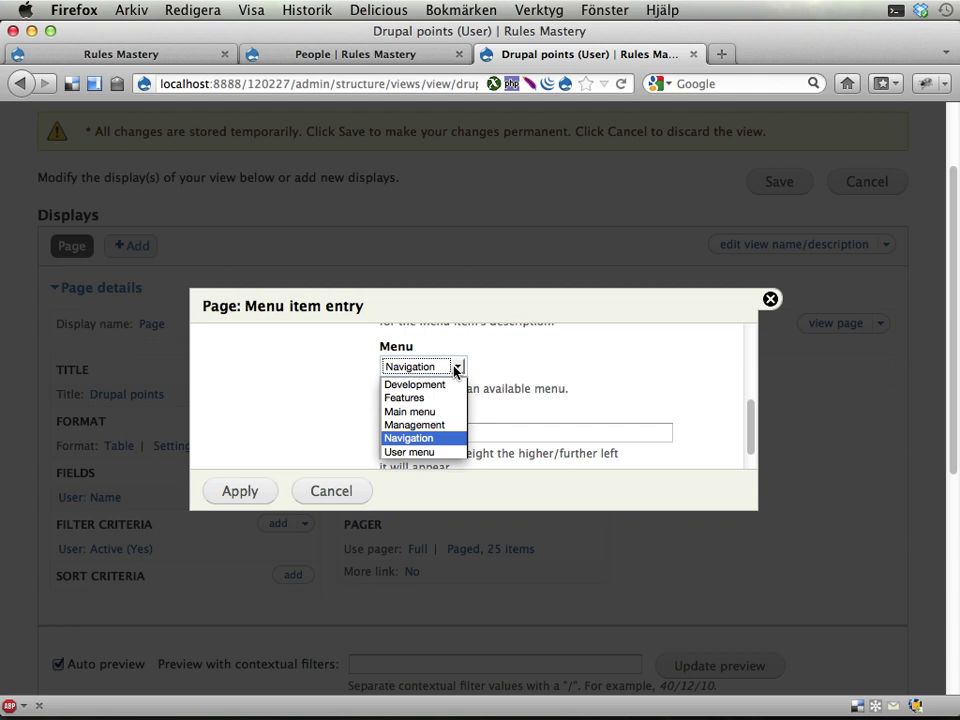
click(392, 425)
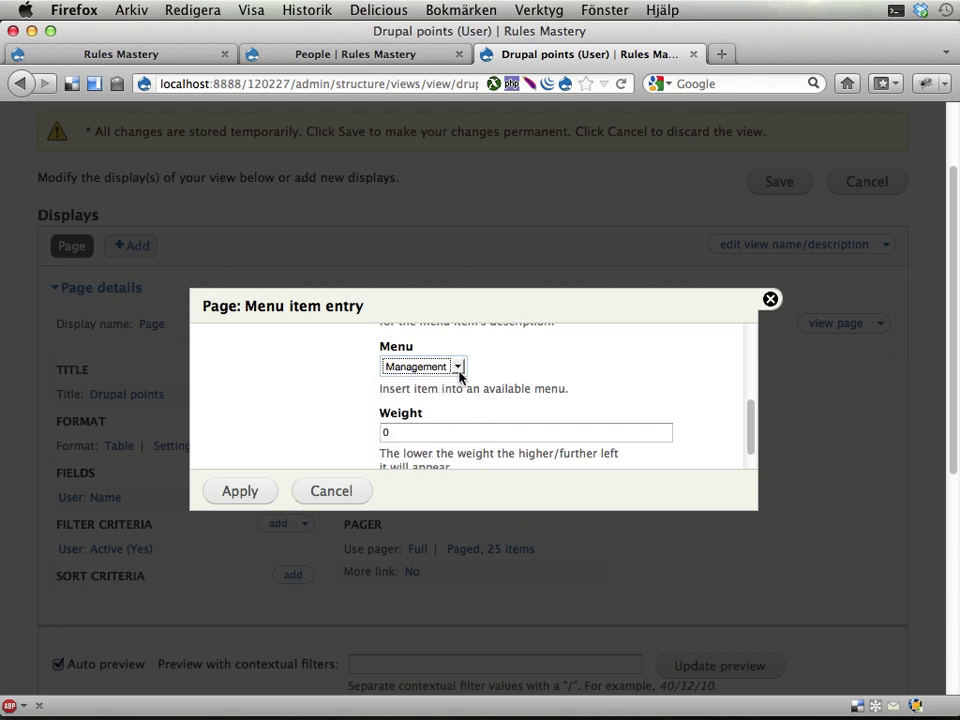
click(414, 431)
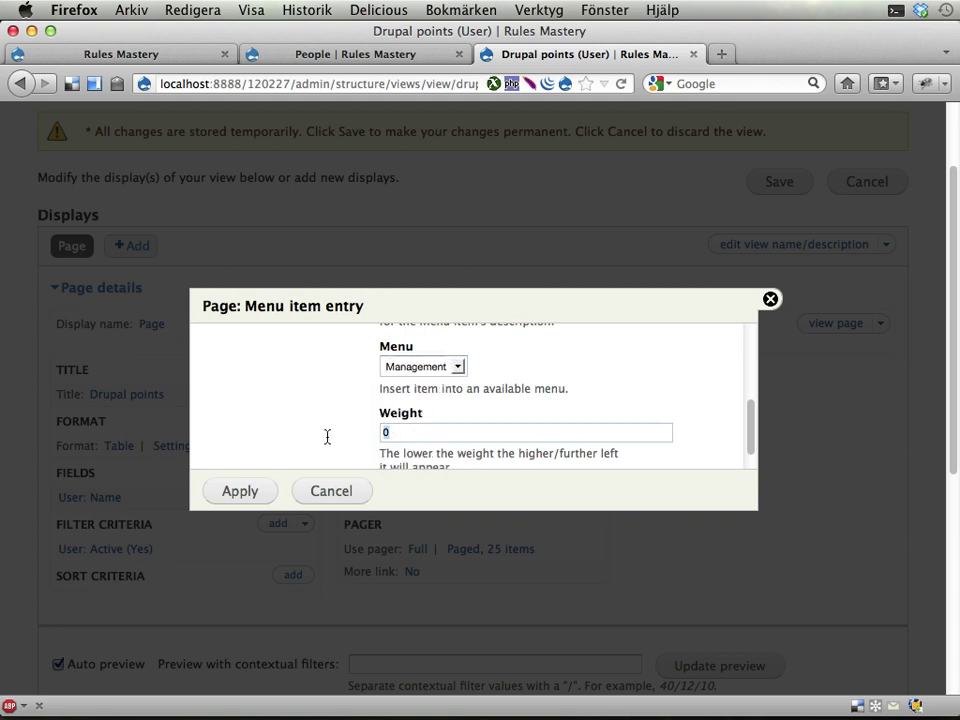
text(3)
scroll(315, 426, down, 1)
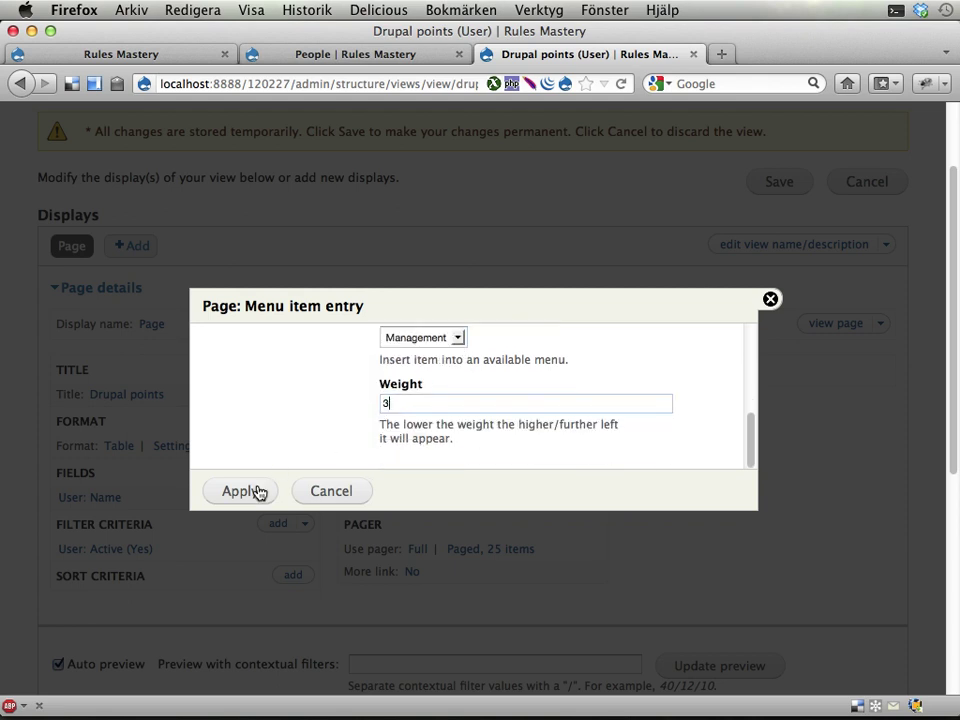
key(BackSpace)
text(5)
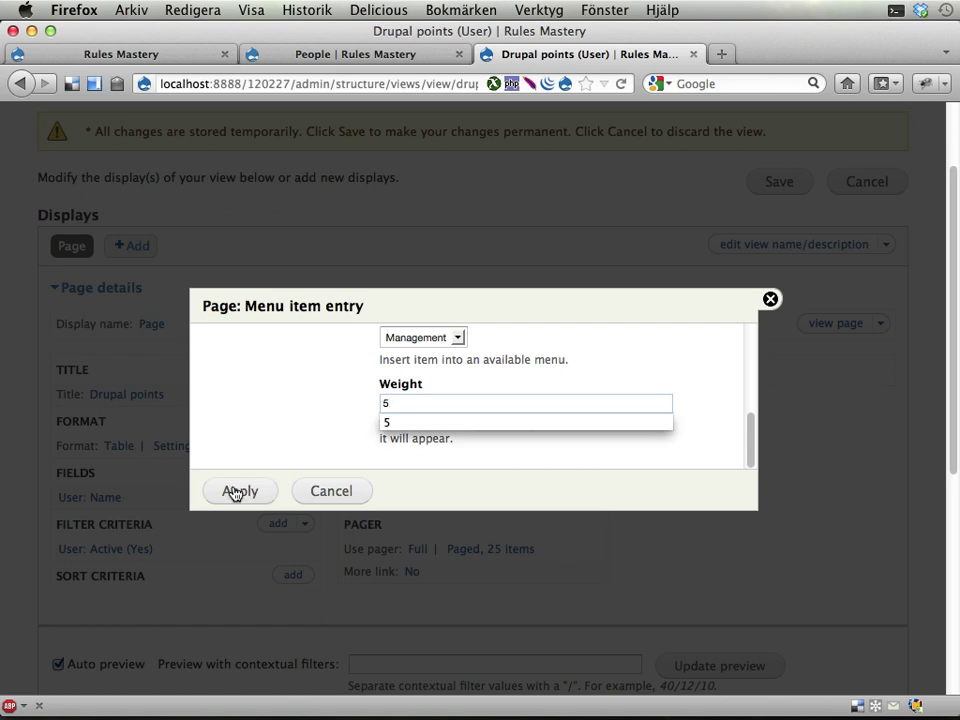
click(234, 492)
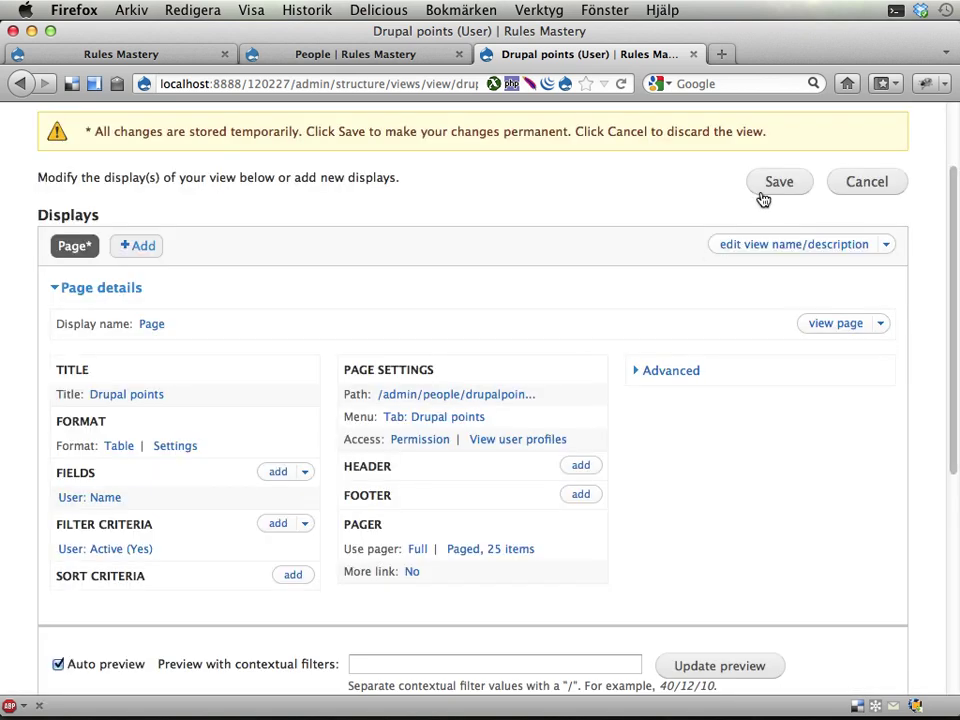
- Save the view, reload the People page and open its new Drupal points tab
click(765, 197)
key(ctrl+shift+Tab)
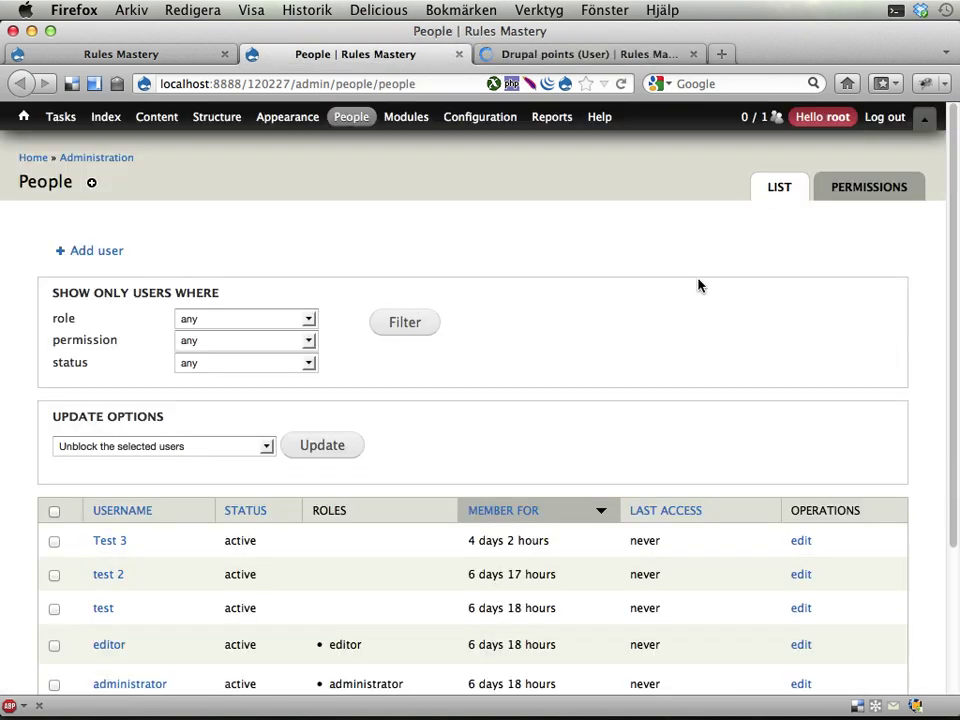
key(super+r)
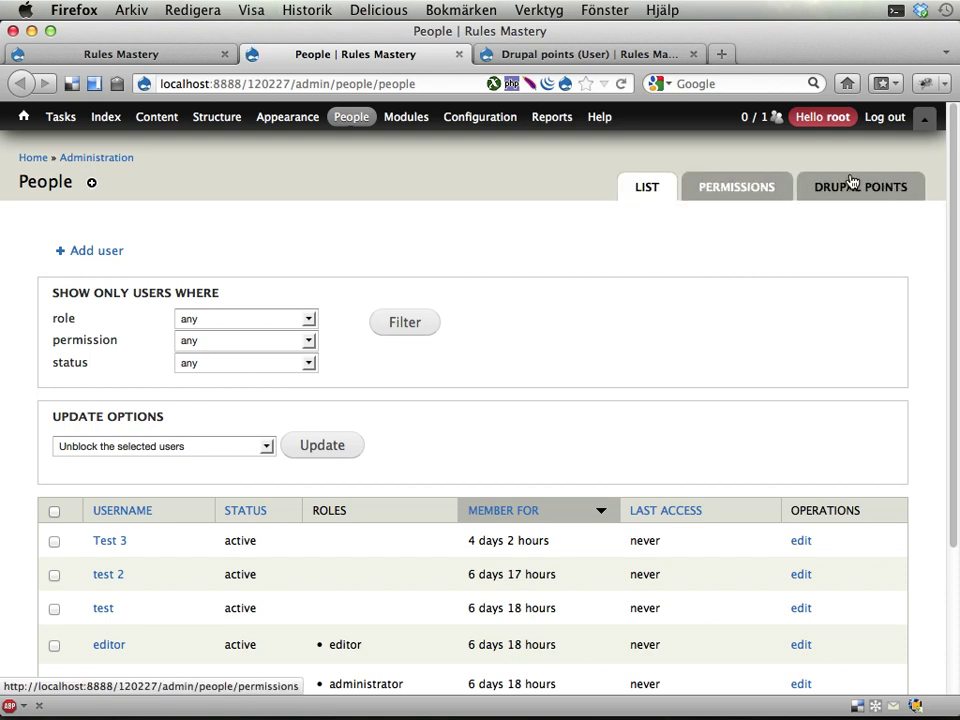
click(851, 181)
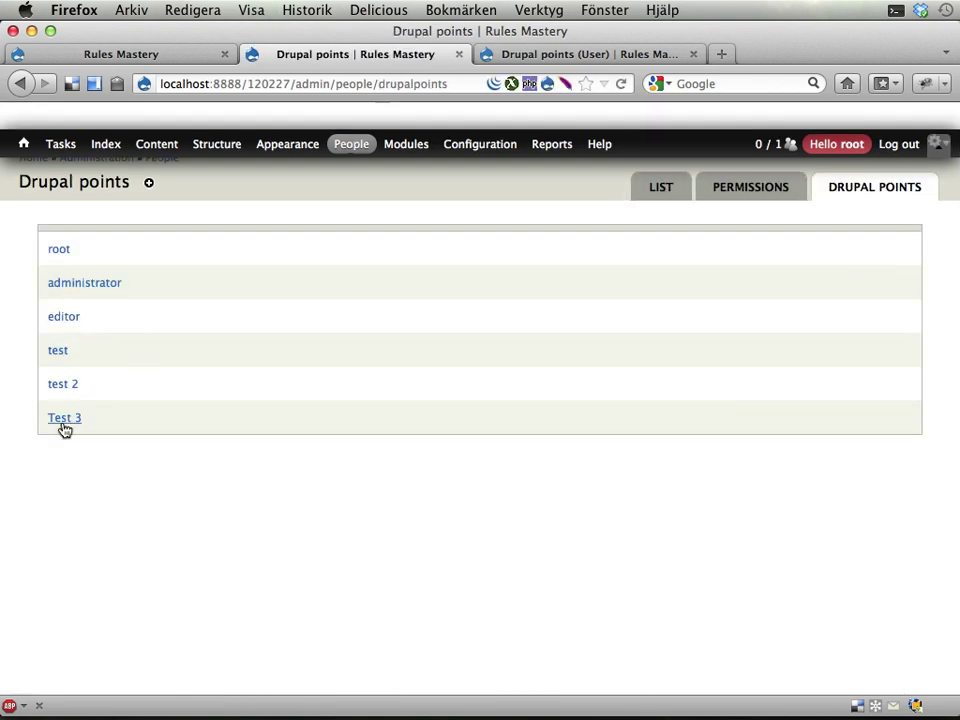
- Return to the view's editing page and restrict page access to the "Administer Drupal points" permission for this display
key(ctrl+Tab)
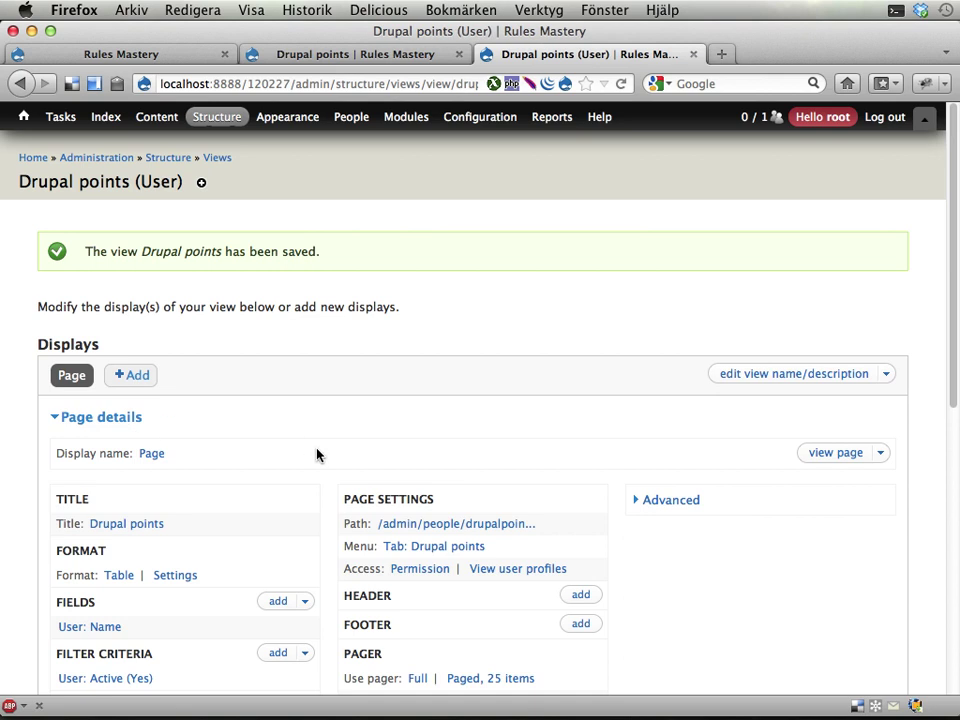
scroll(317, 455, down, 3)
scroll(484, 533, down, 2)
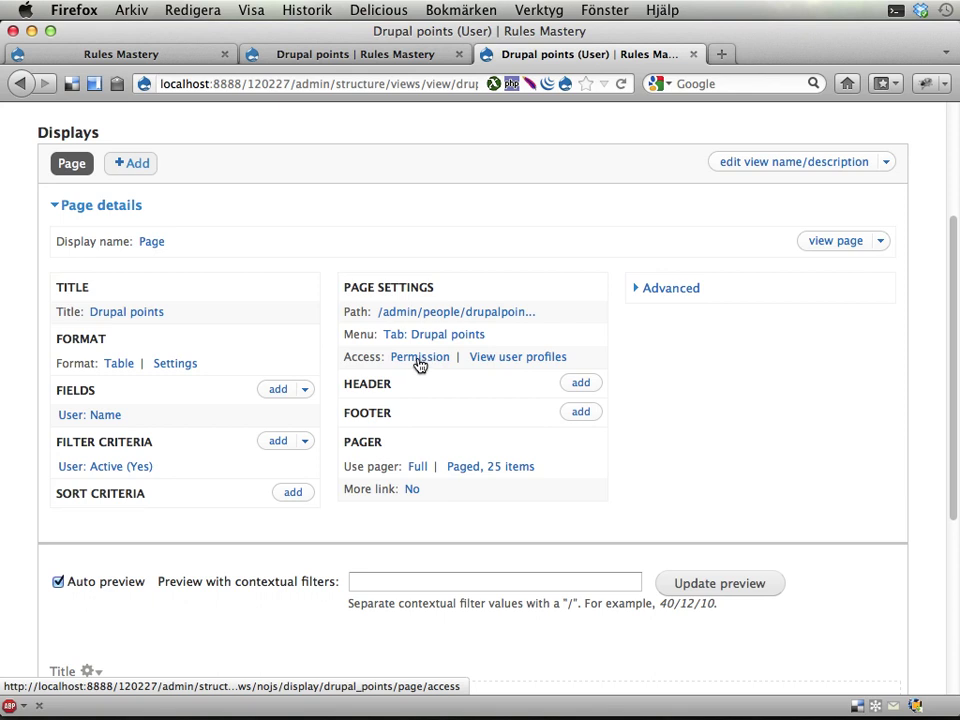
click(501, 364)
click(340, 400)
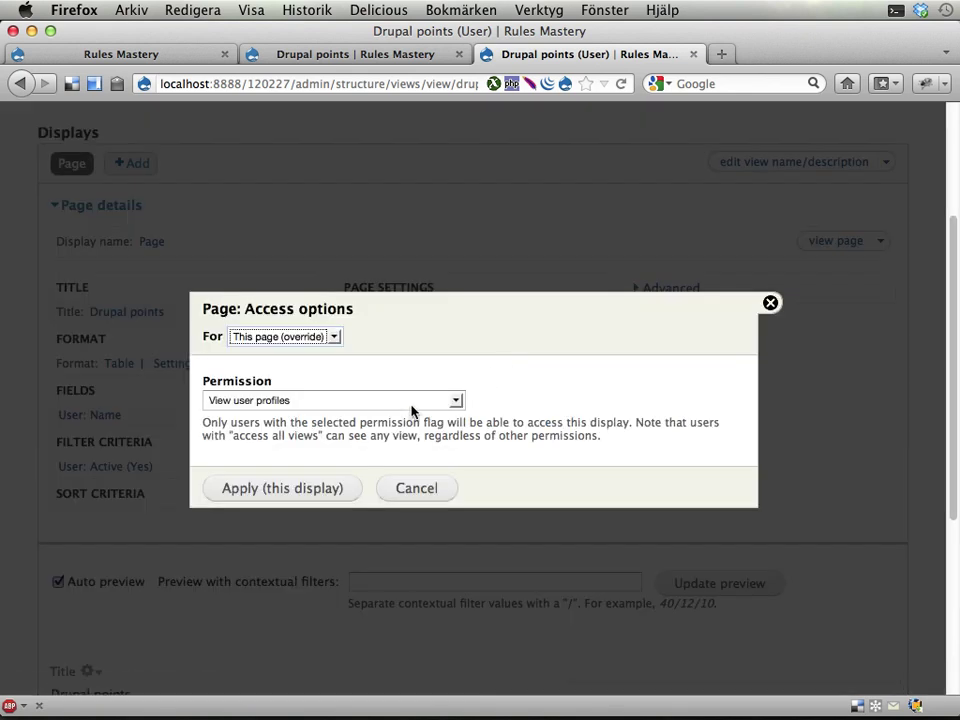
scroll(355, 601, down, 3)
scroll(355, 601, down, 1)
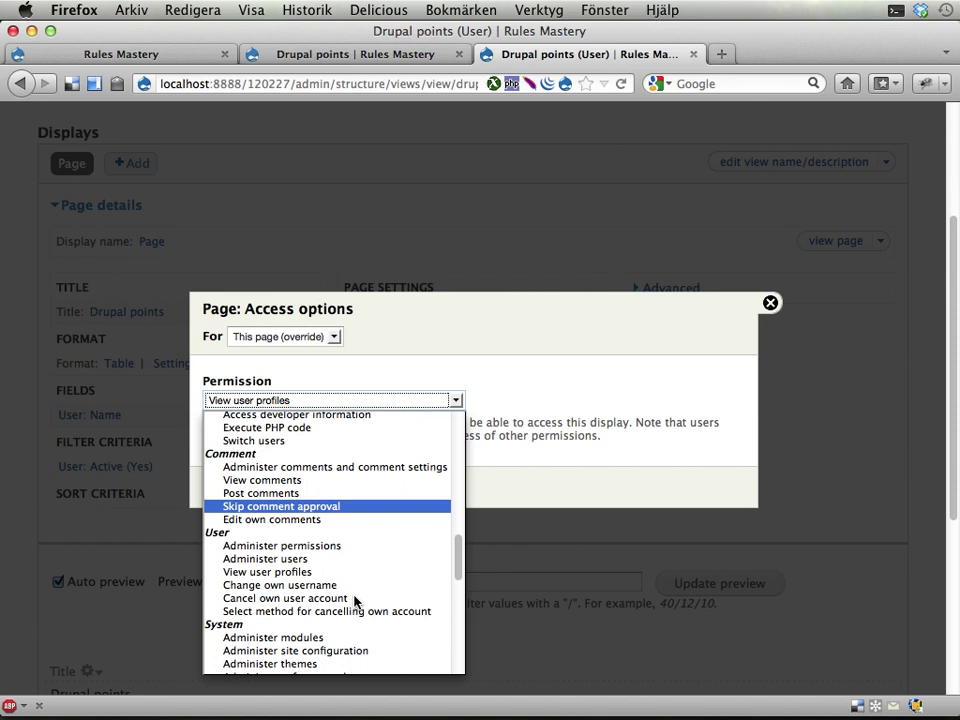
scroll(355, 601, up, 5)
scroll(355, 601, down, 15)
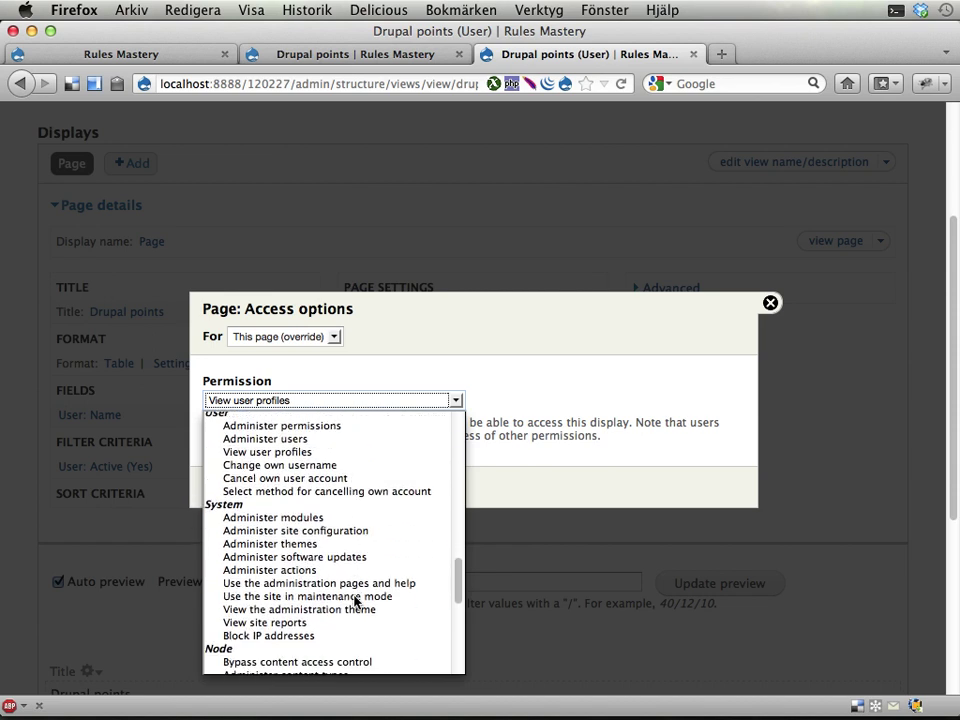
scroll(355, 601, down, 8)
scroll(355, 601, up, 14)
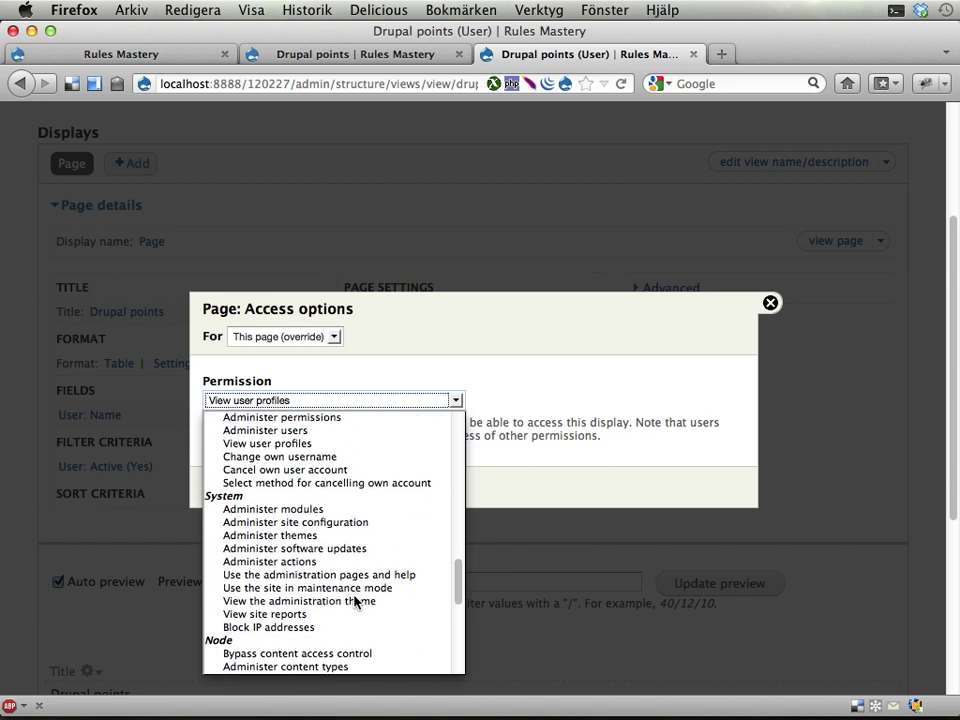
scroll(355, 601, up, 10)
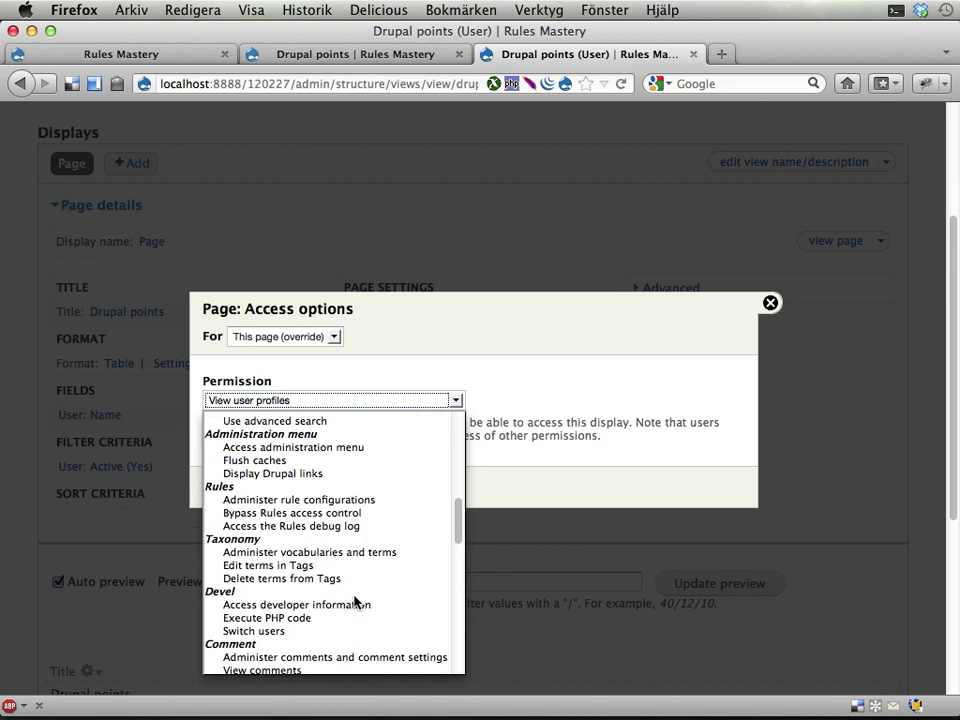
scroll(355, 601, up, 15)
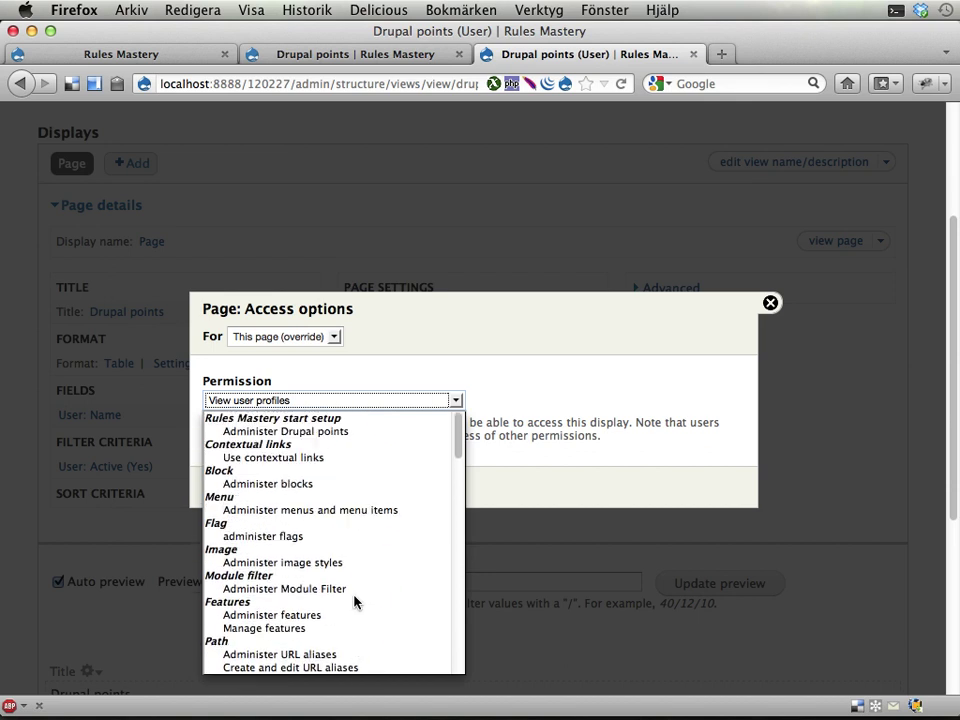
click(291, 431)
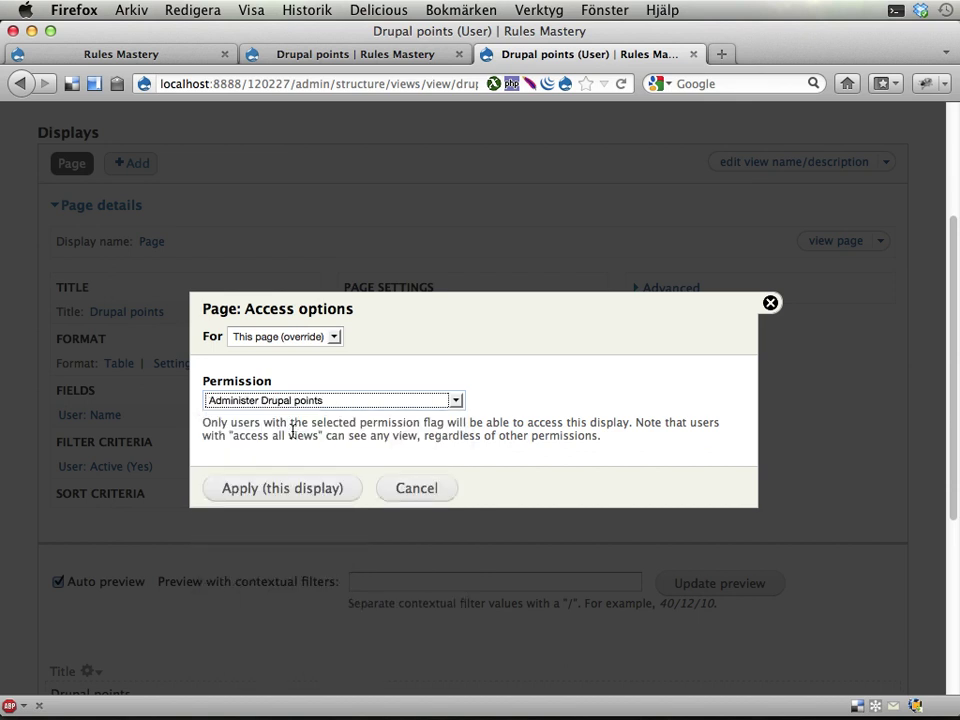
click(288, 489)
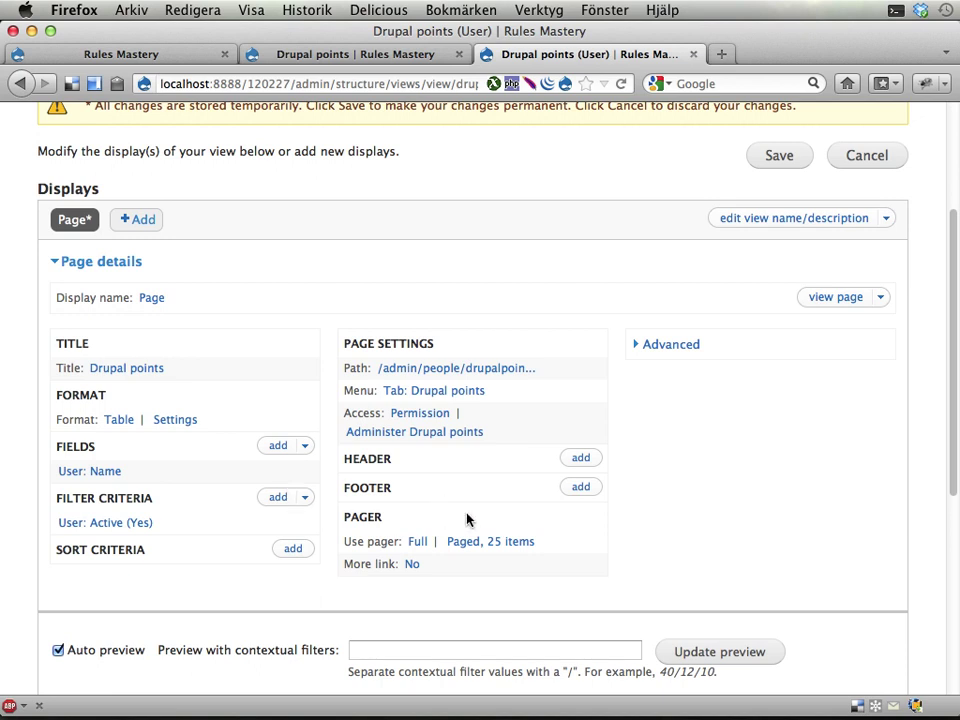
- Give the user name field the label "User" and apply it to all displays
click(110, 472)
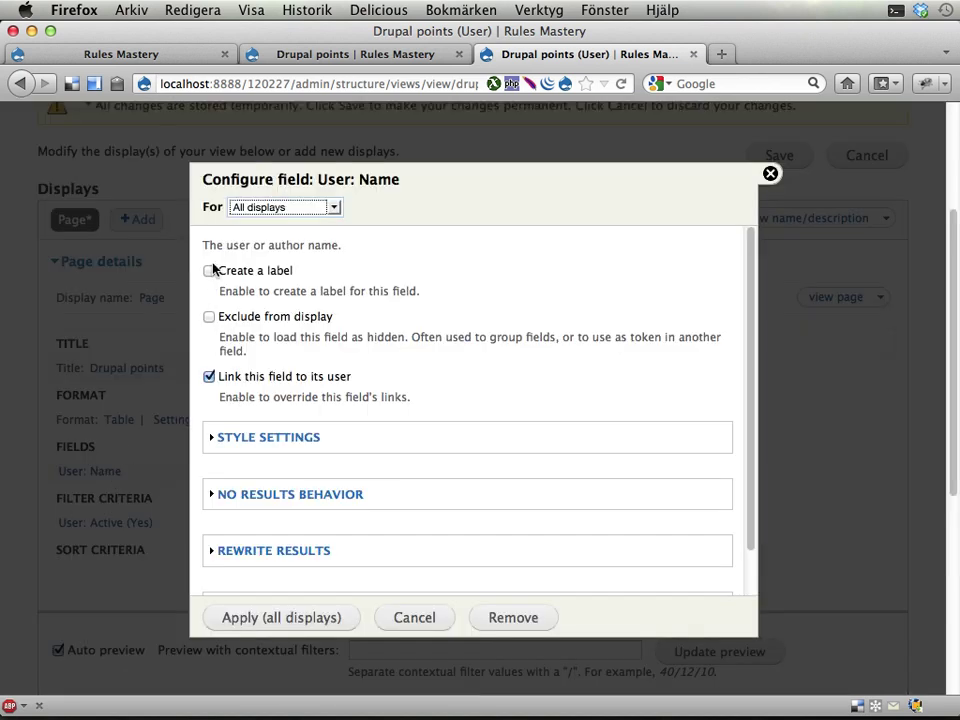
click(209, 270)
click(246, 333)
text(User)
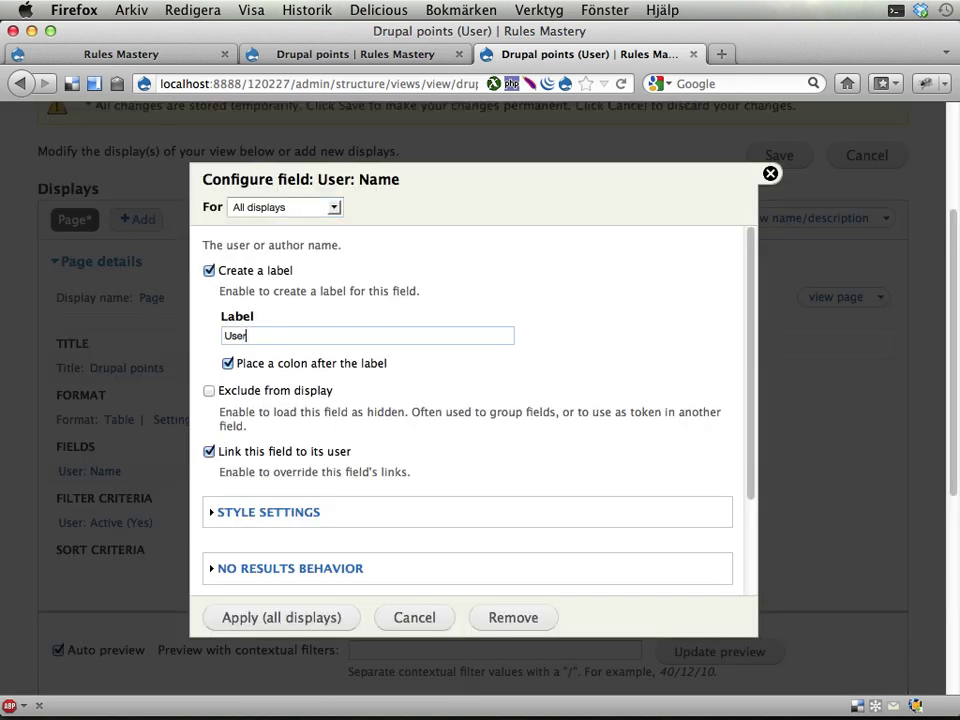
click(252, 622)
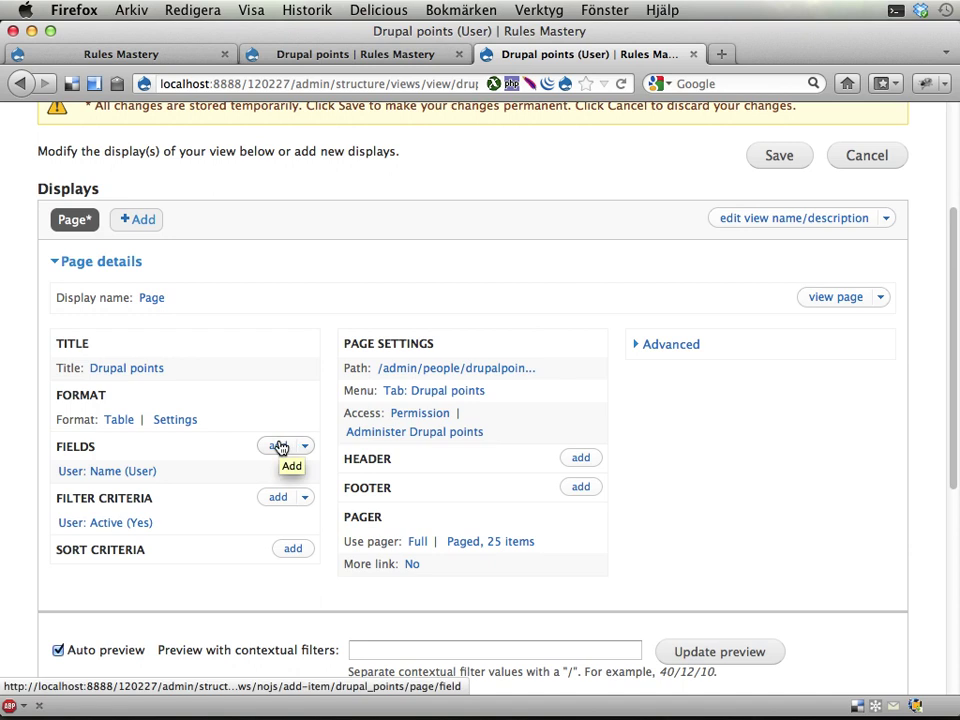
- Add the "User: Drupal points" field to the view with its default settings for all displays
click(280, 447)
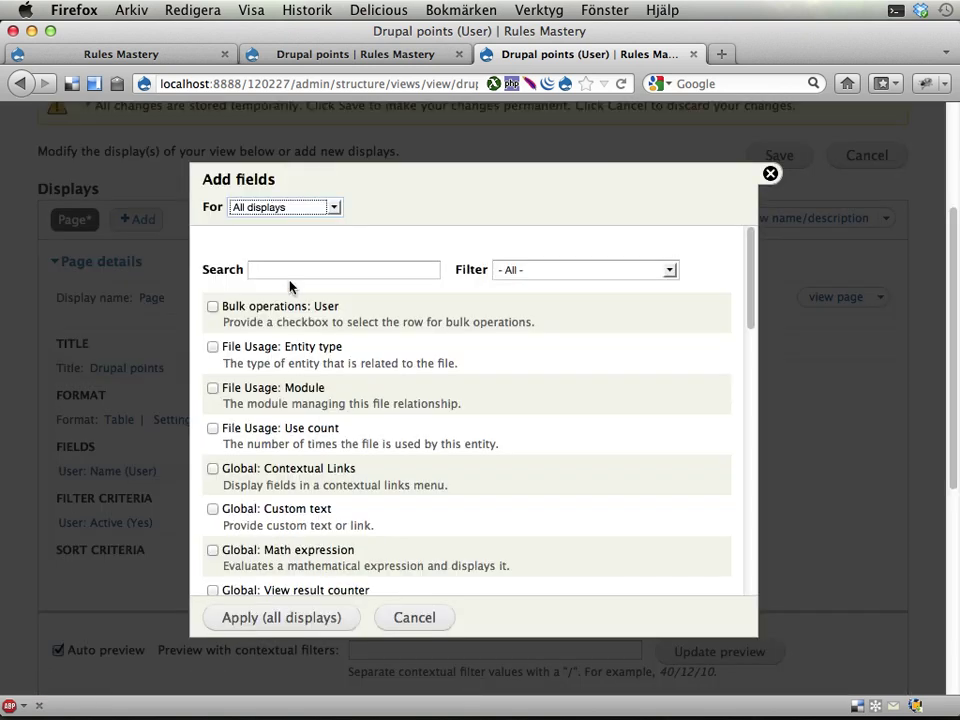
click(285, 270)
text(drupal p)
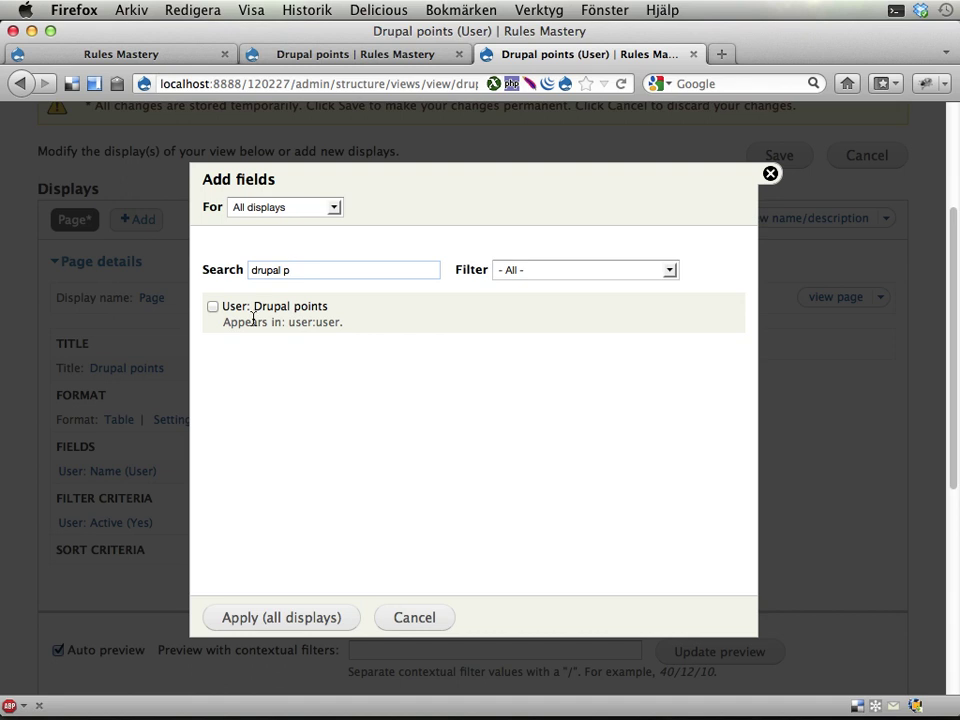
click(253, 314)
click(258, 617)
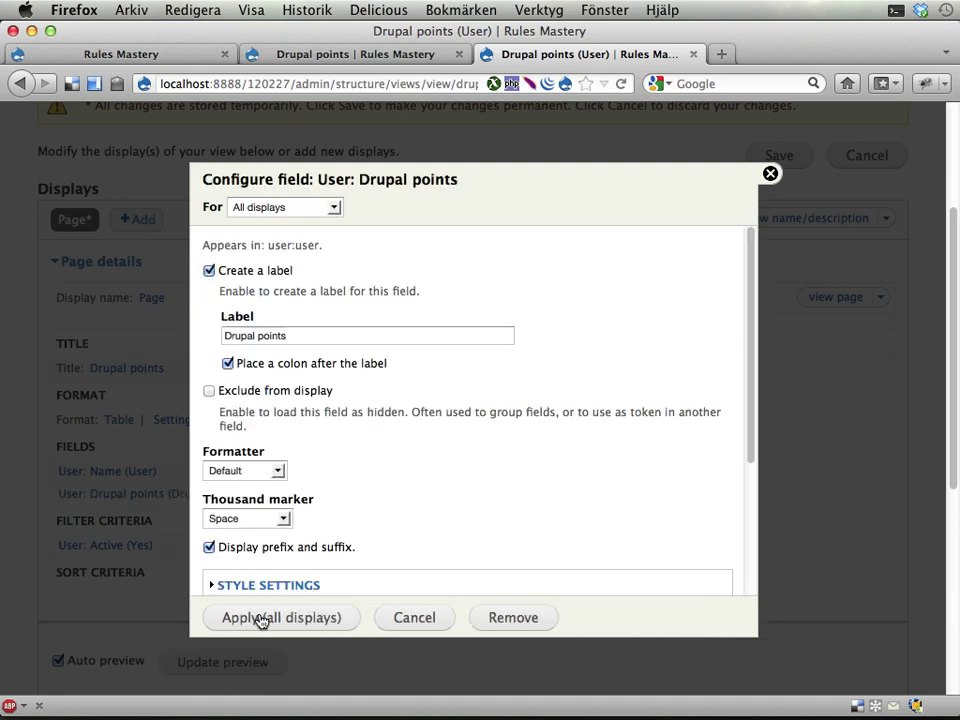
scroll(436, 485, down, 5)
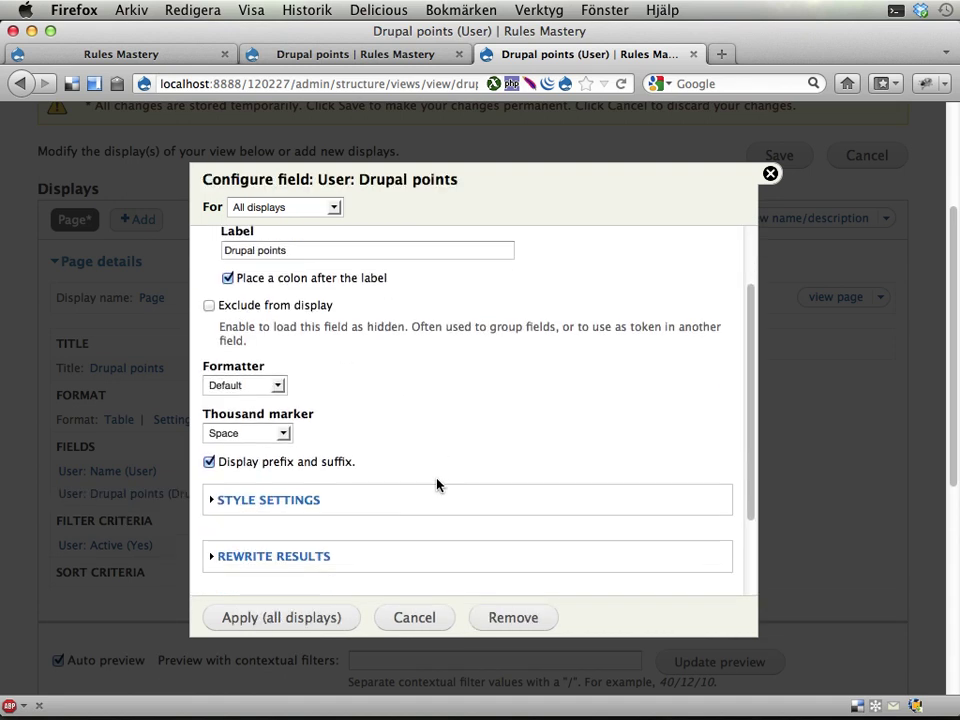
click(298, 615)
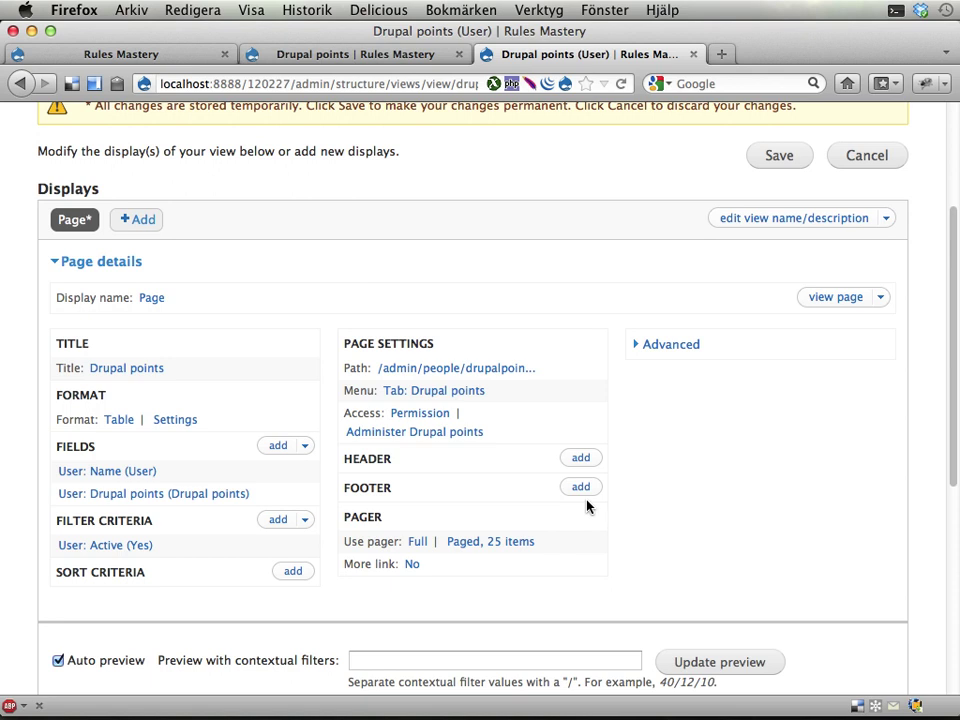
- Make the table's User and Drupal points columns sortable, with Drupal points as the default sort in descending order
click(677, 348)
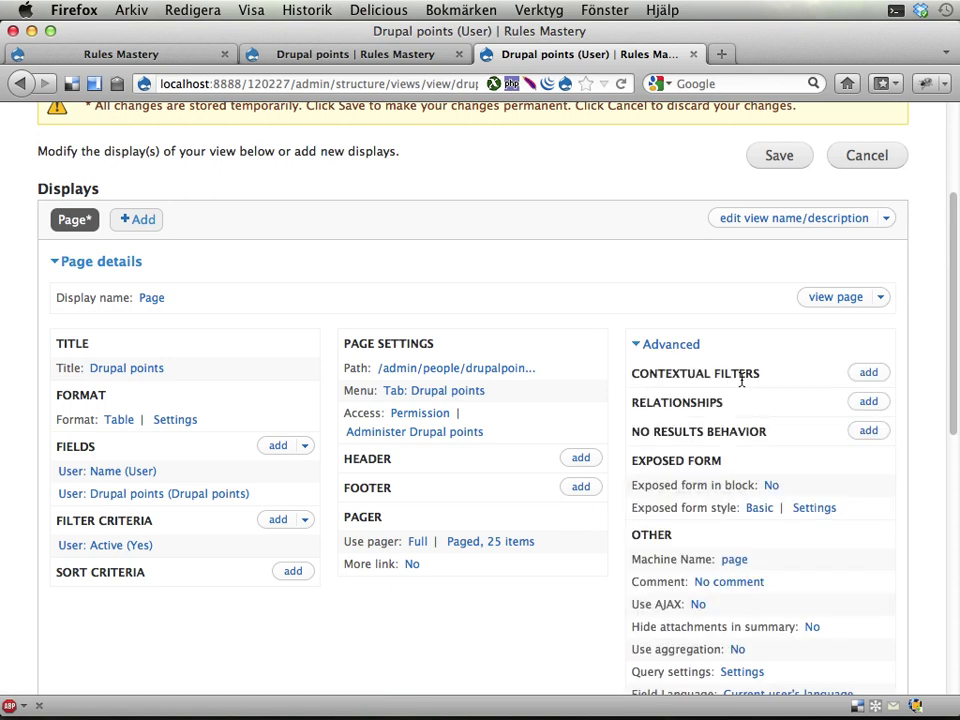
click(176, 421)
click(479, 346)
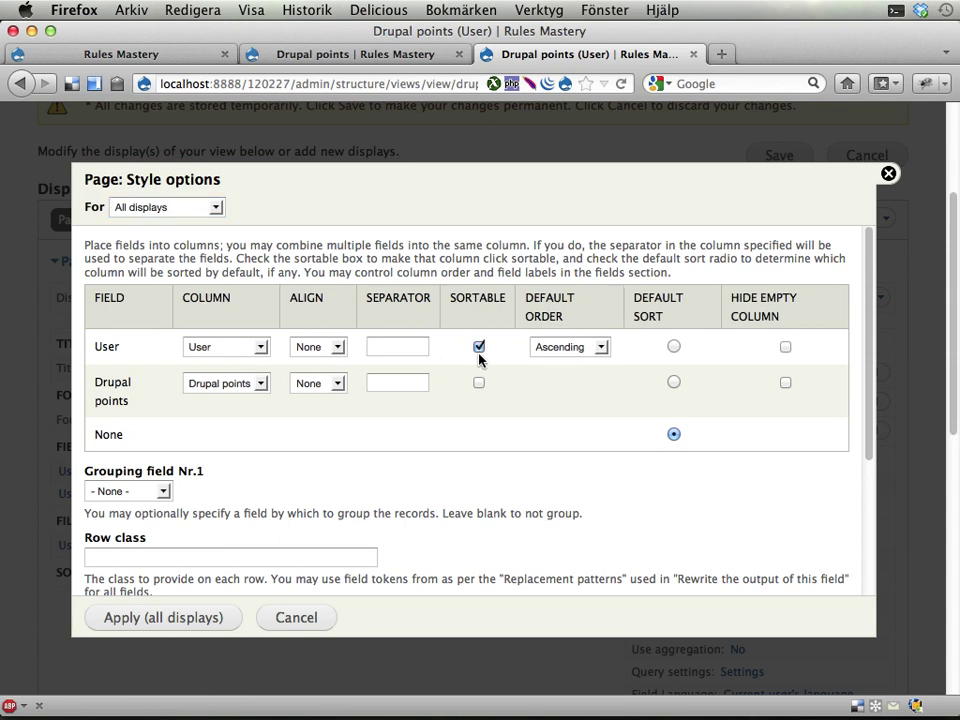
click(479, 382)
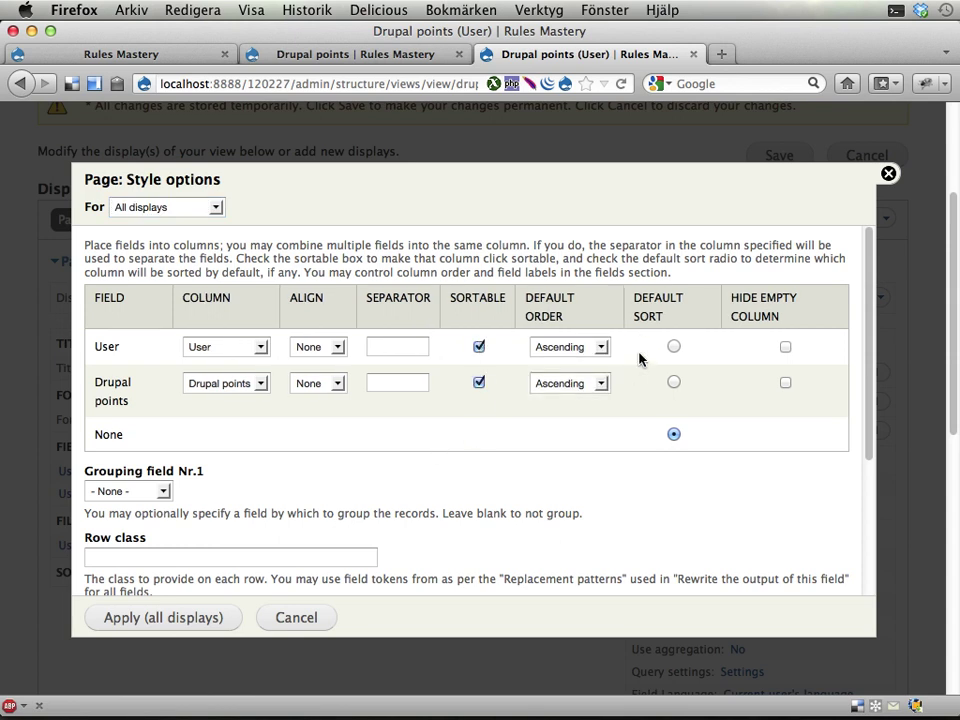
click(673, 382)
click(559, 383)
click(555, 414)
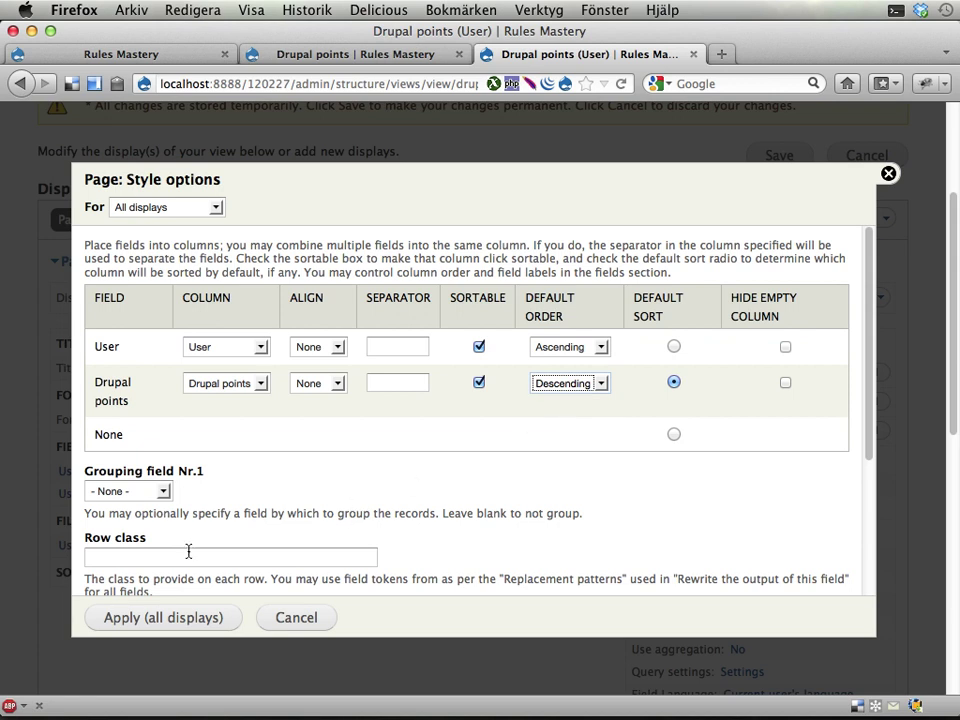
click(150, 620)
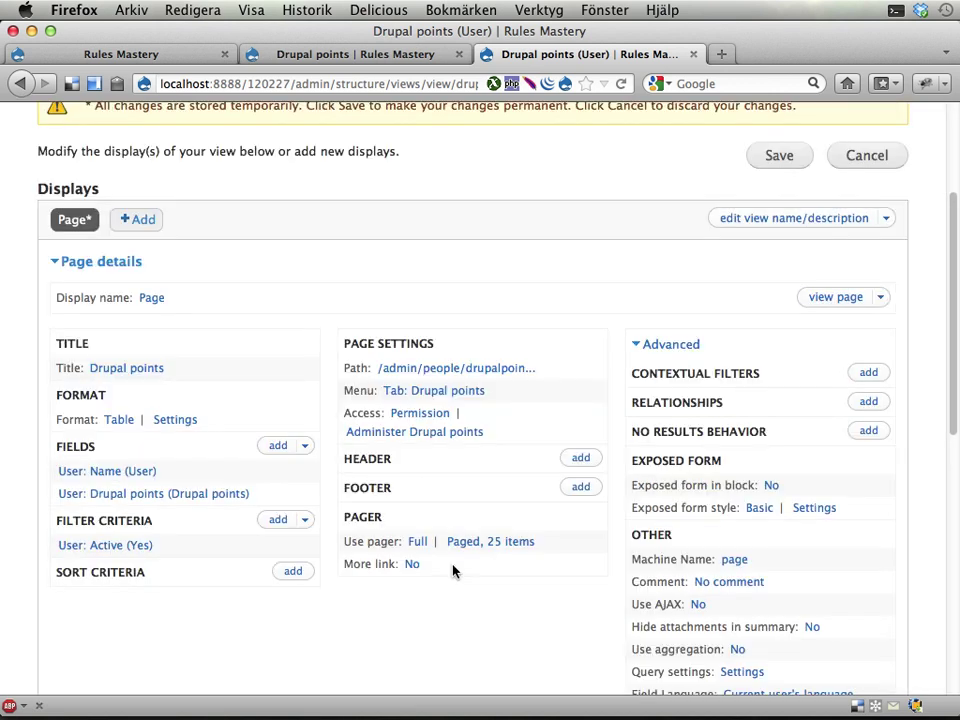
- Add the "User: Roles" field to the view with its default settings for all displays
click(279, 448)
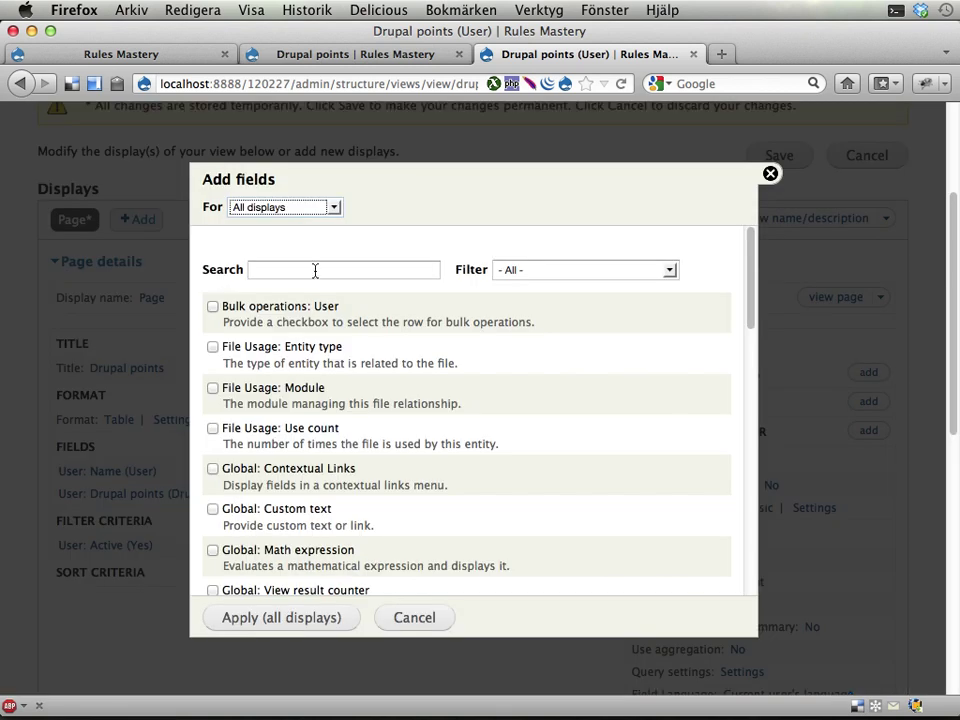
click(315, 270)
text(role)
click(255, 307)
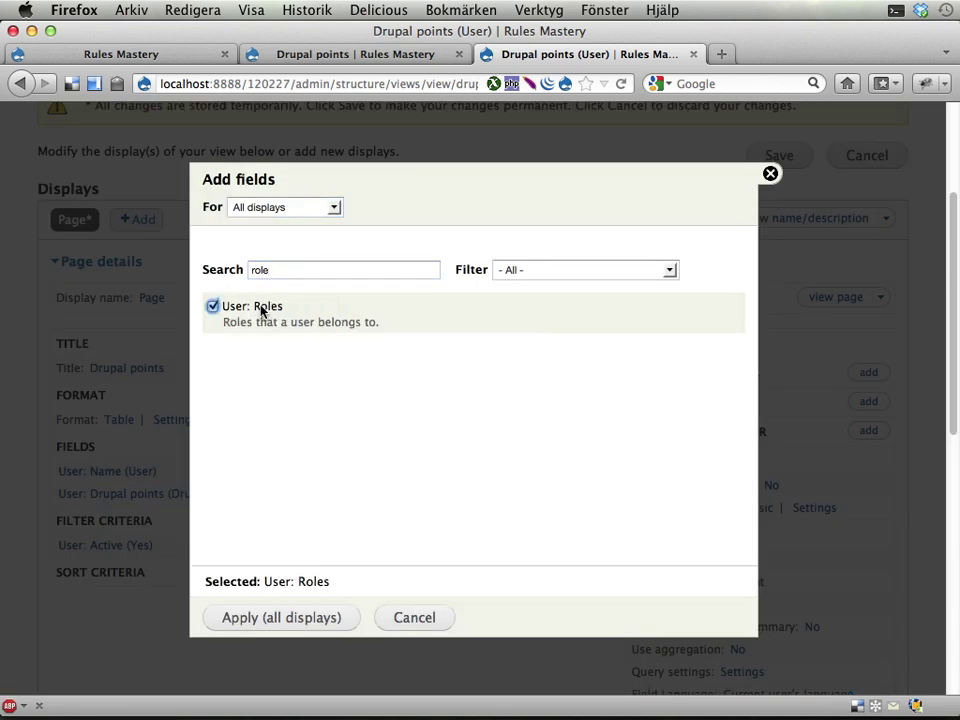
click(247, 618)
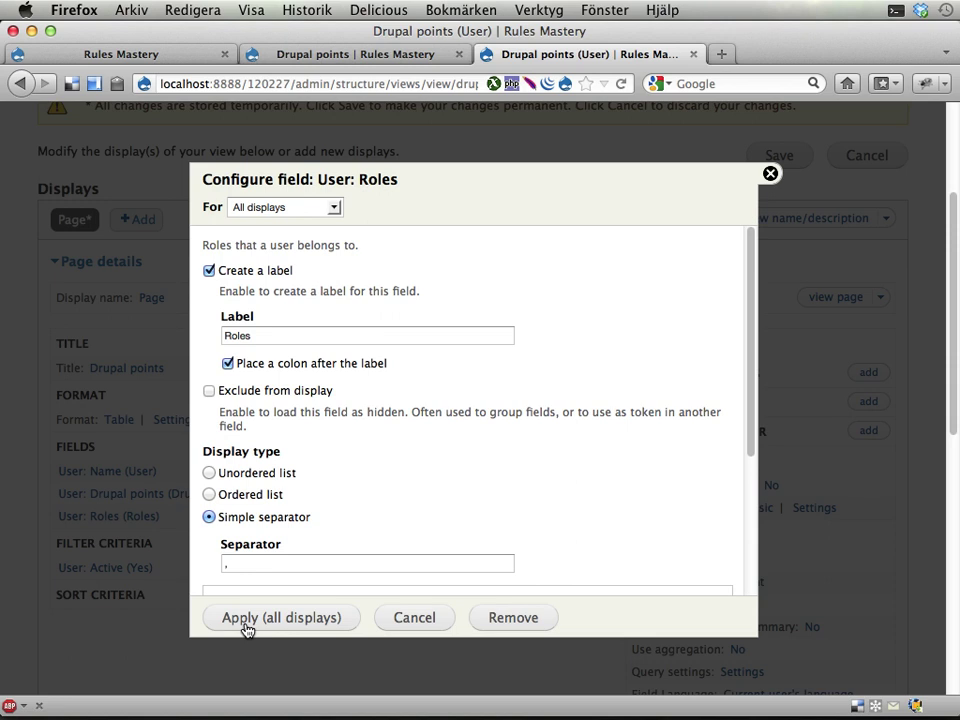
scroll(395, 402, down, 5)
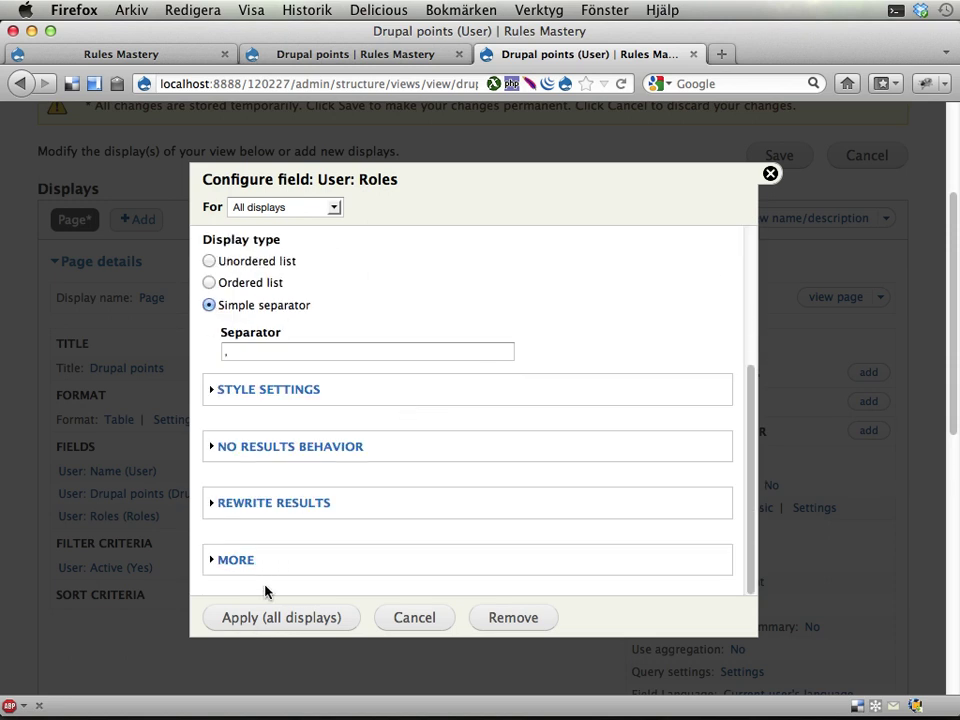
click(256, 617)
- Save the view, check the reloaded Drupal points page and return to the view's editing page
click(779, 155)
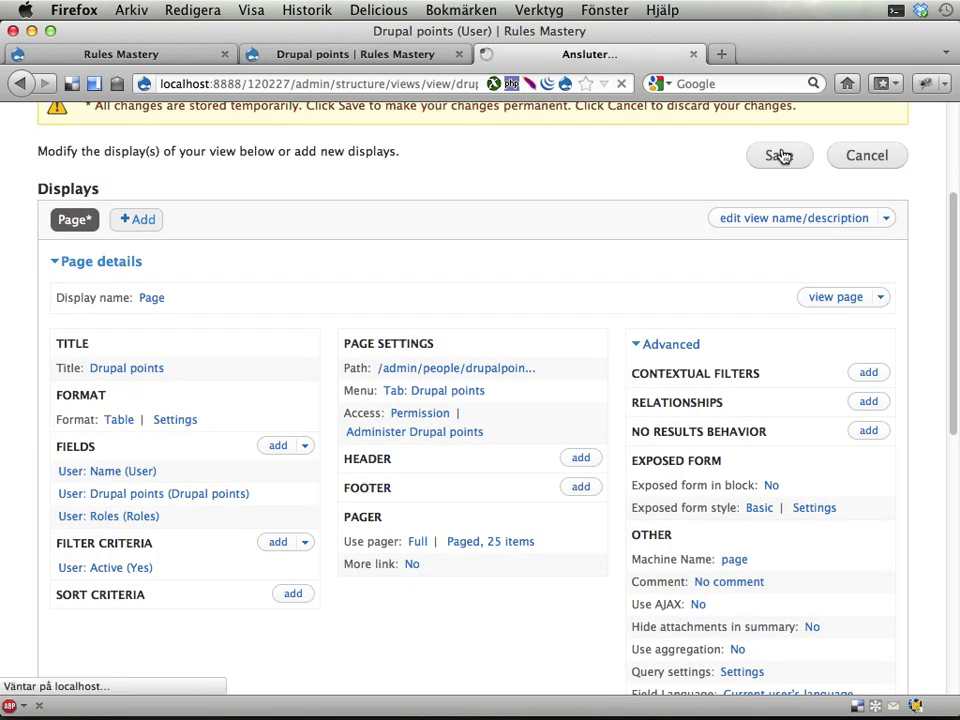
key(ctrl+shift+Tab)
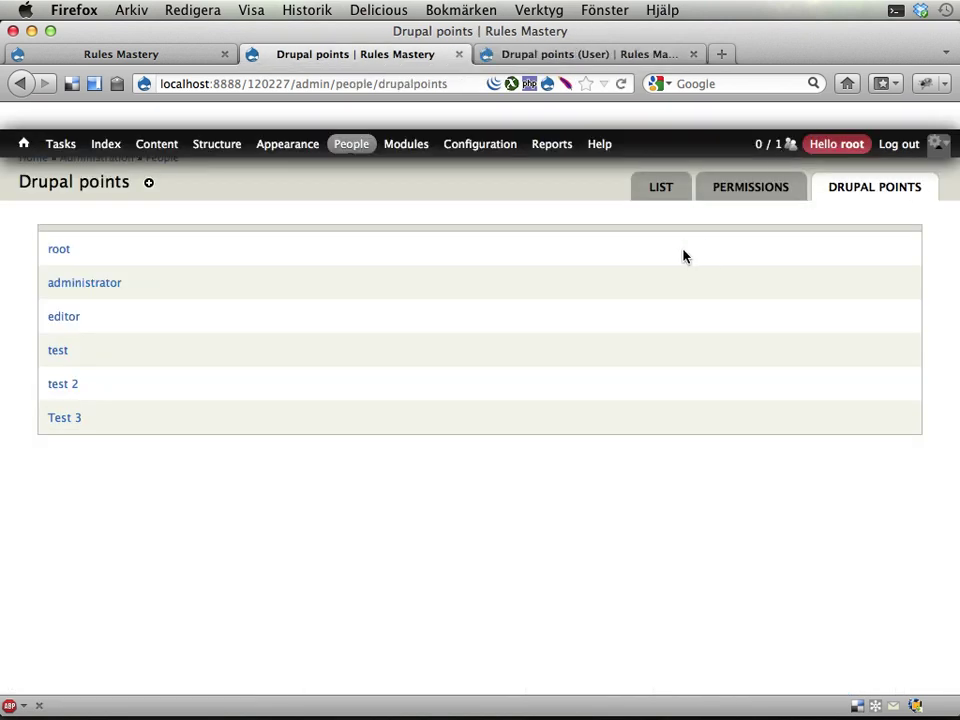
key(super+r)
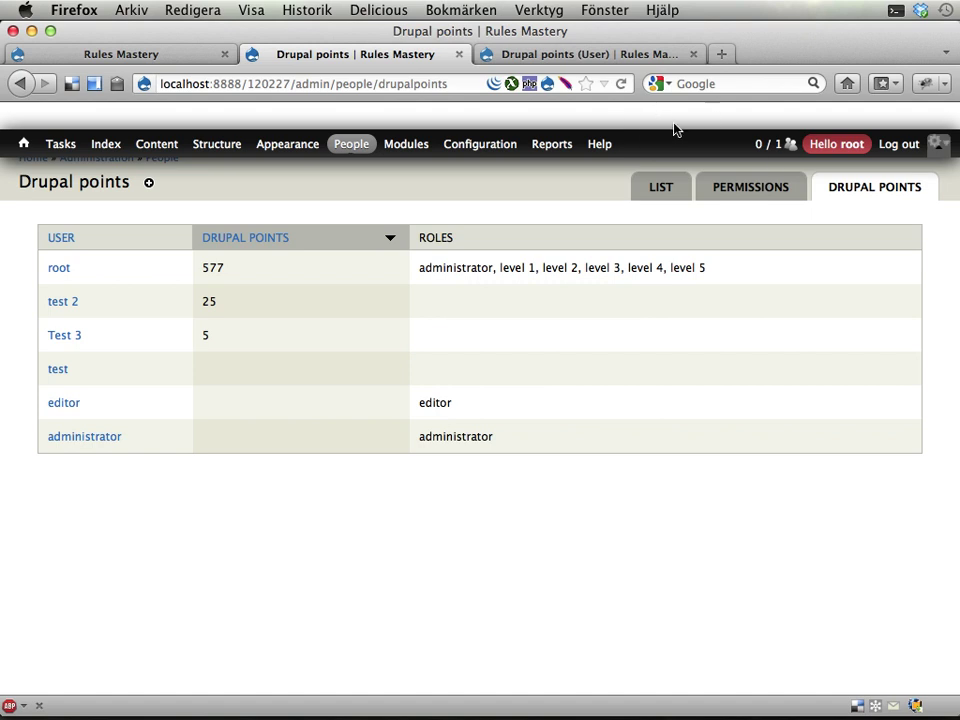
click(936, 143)
click(936, 143)
click(578, 60)
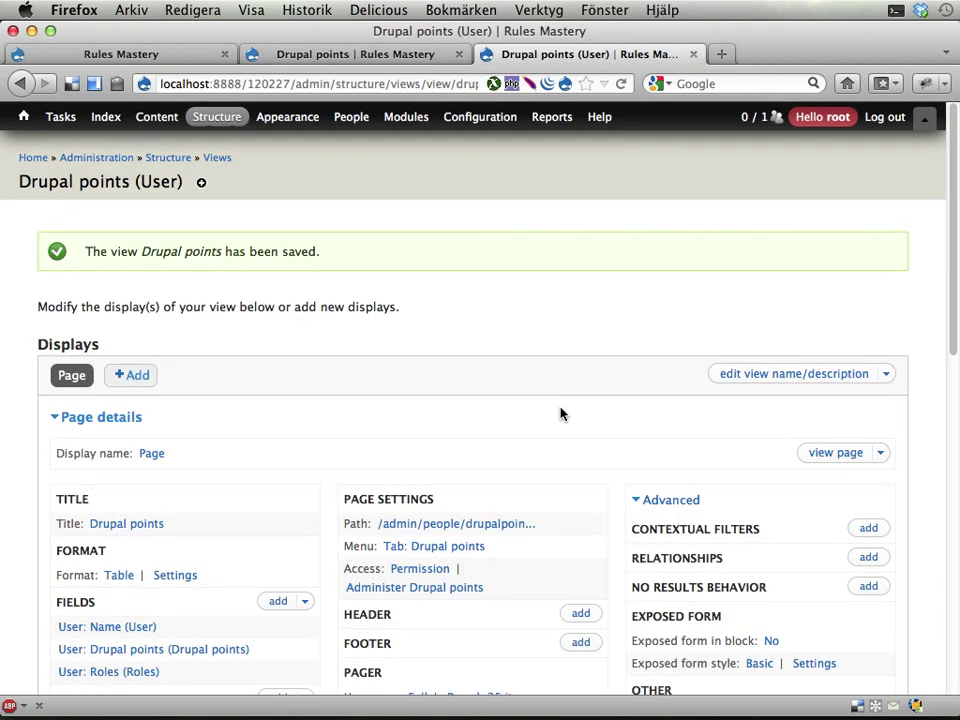